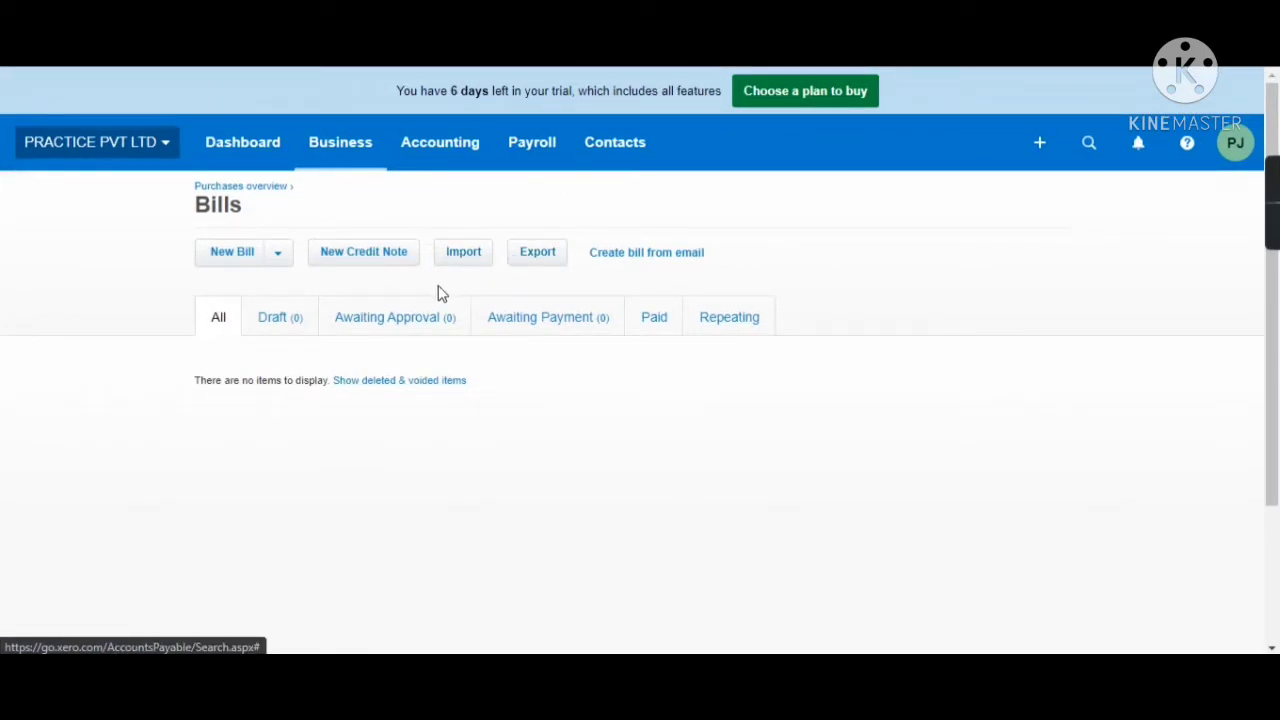
Step: Start a new bill and look over the tax treatment options for its amounts
left_click(280, 270)
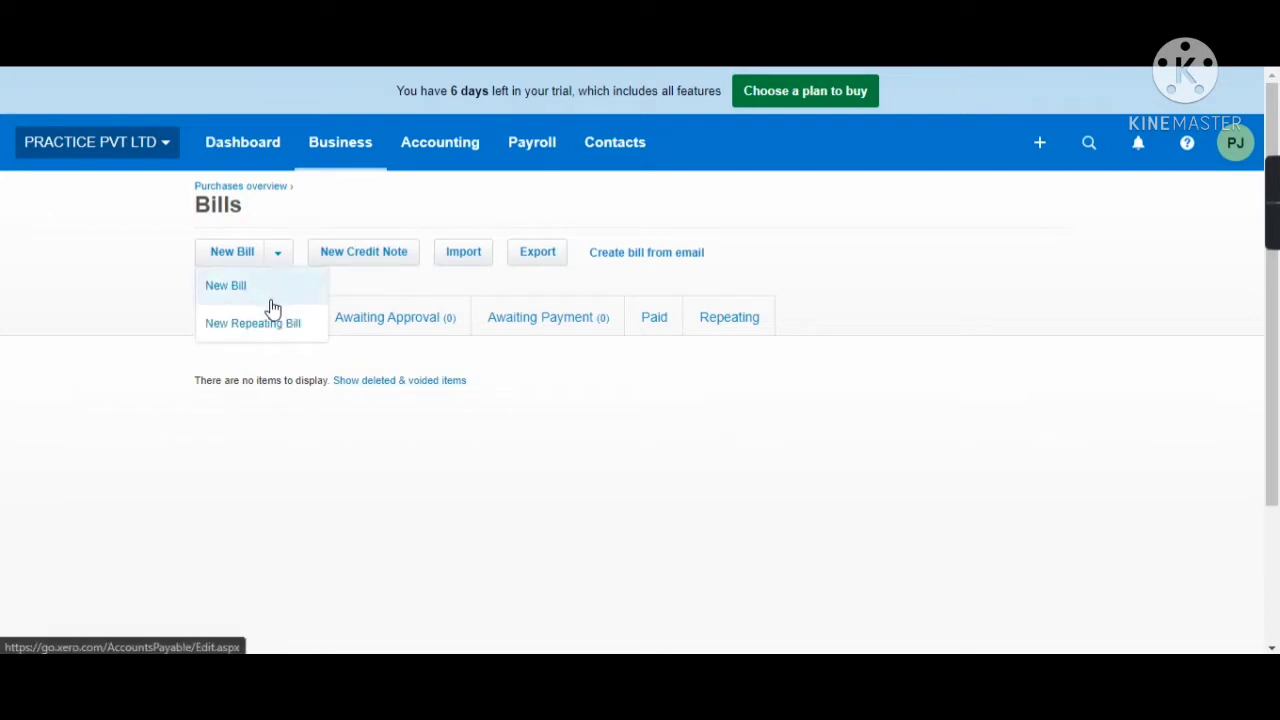
left_click(279, 299)
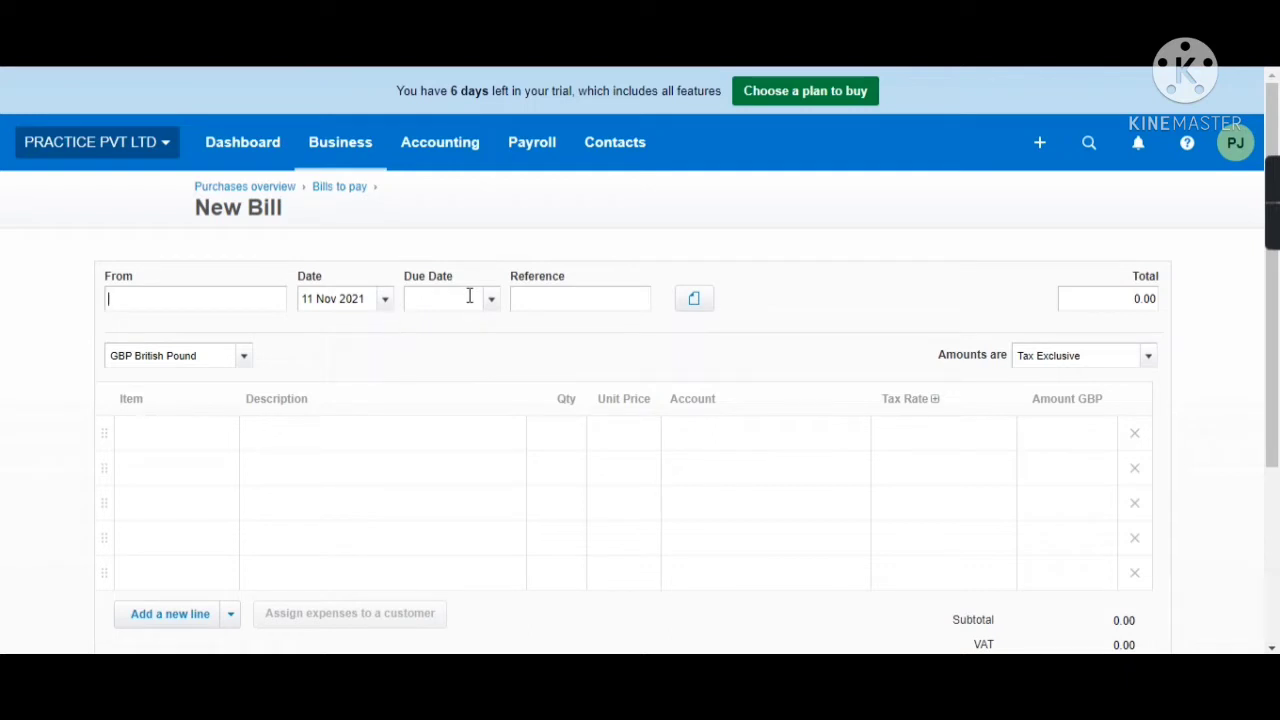
left_click(1149, 367)
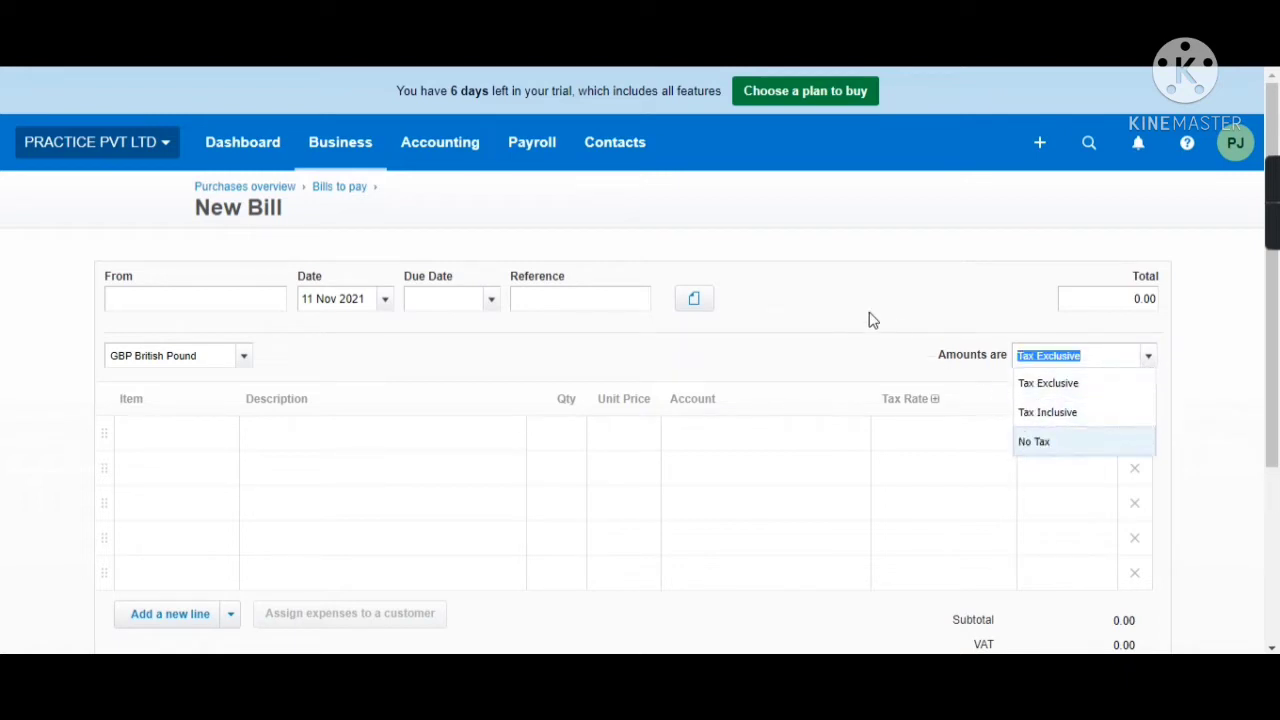
left_click(840, 337)
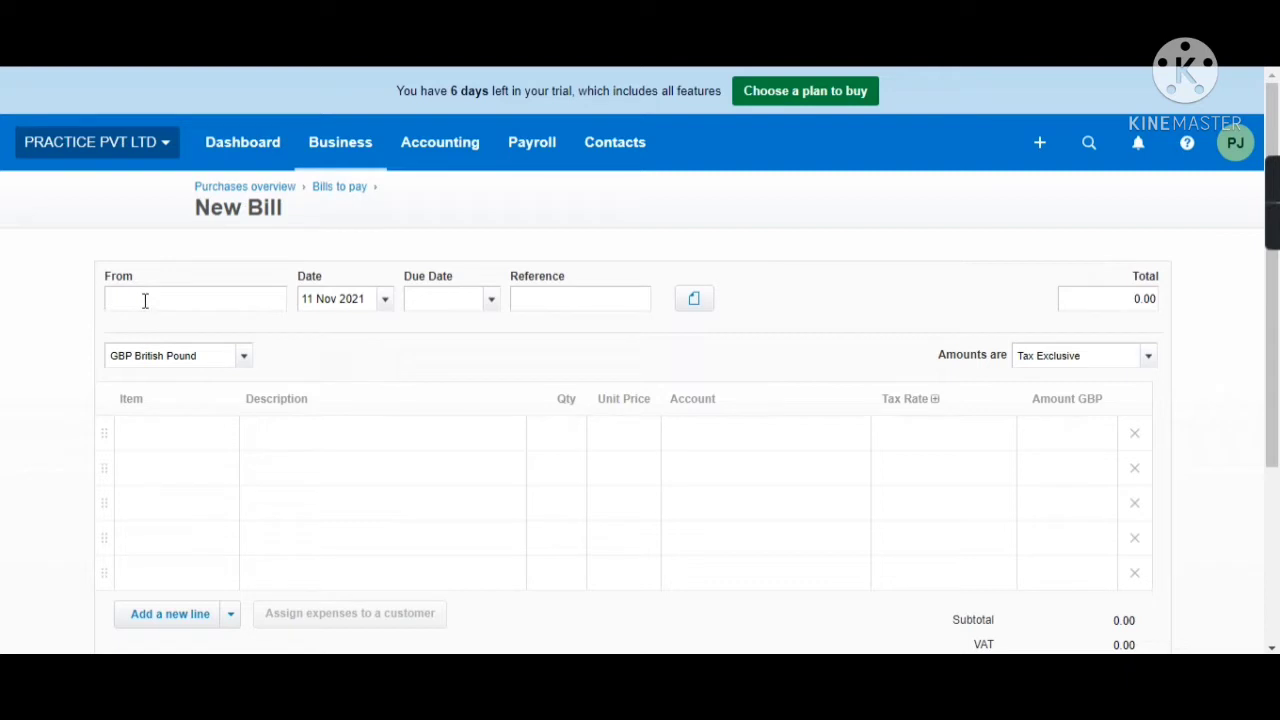
Step: Enter ABC PVT LTD as the bill's supplier, with due date 11 Nov 2021 and reference 001
type("ABC PVT")
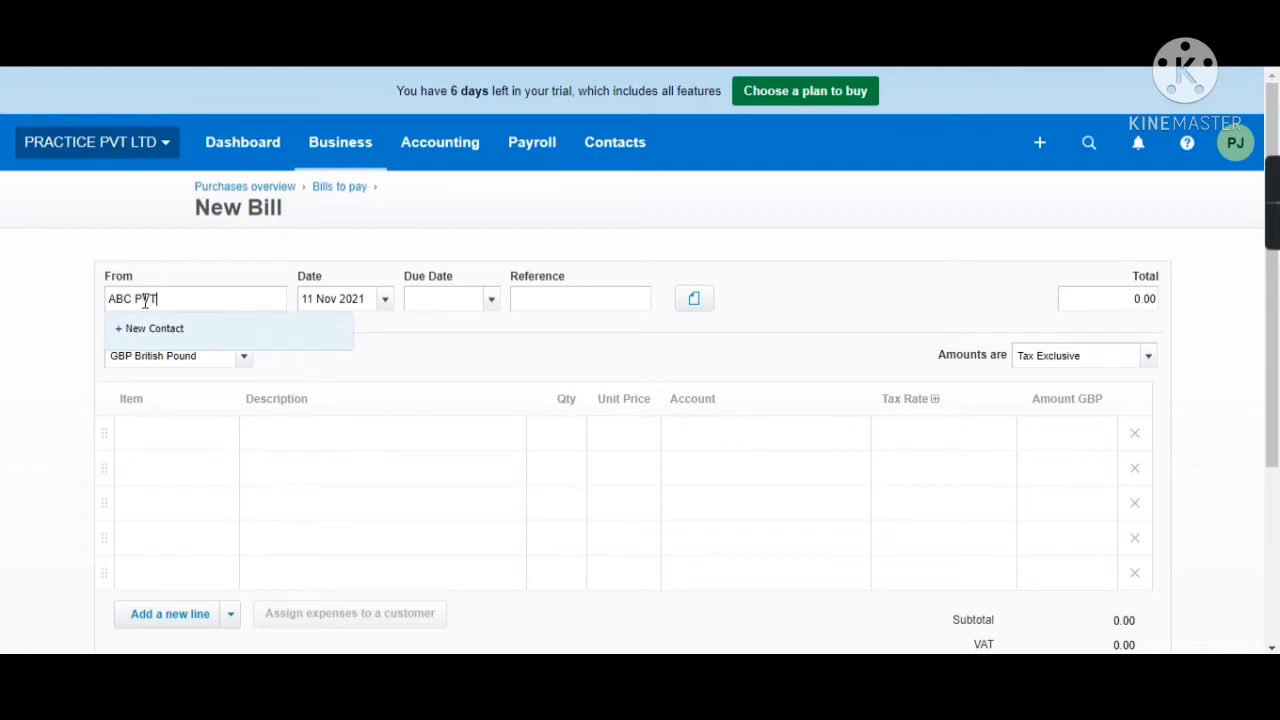
type(" LTD")
key("Tab")
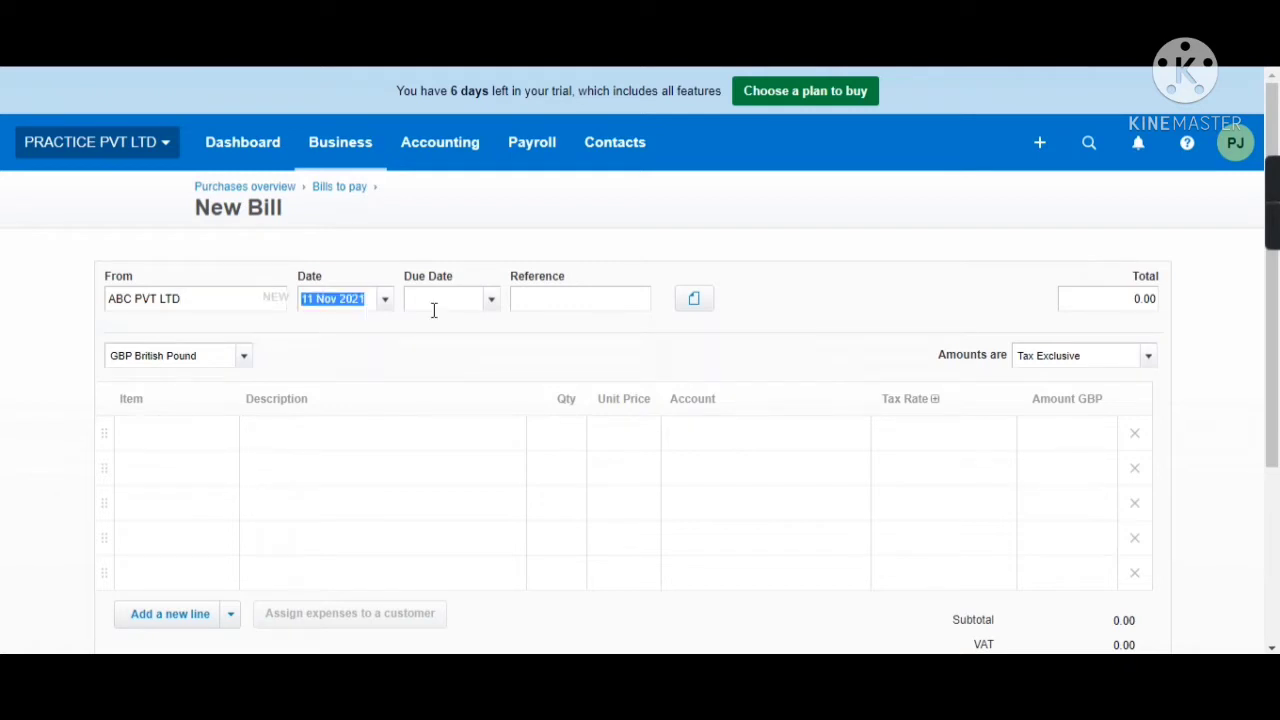
left_click(478, 302)
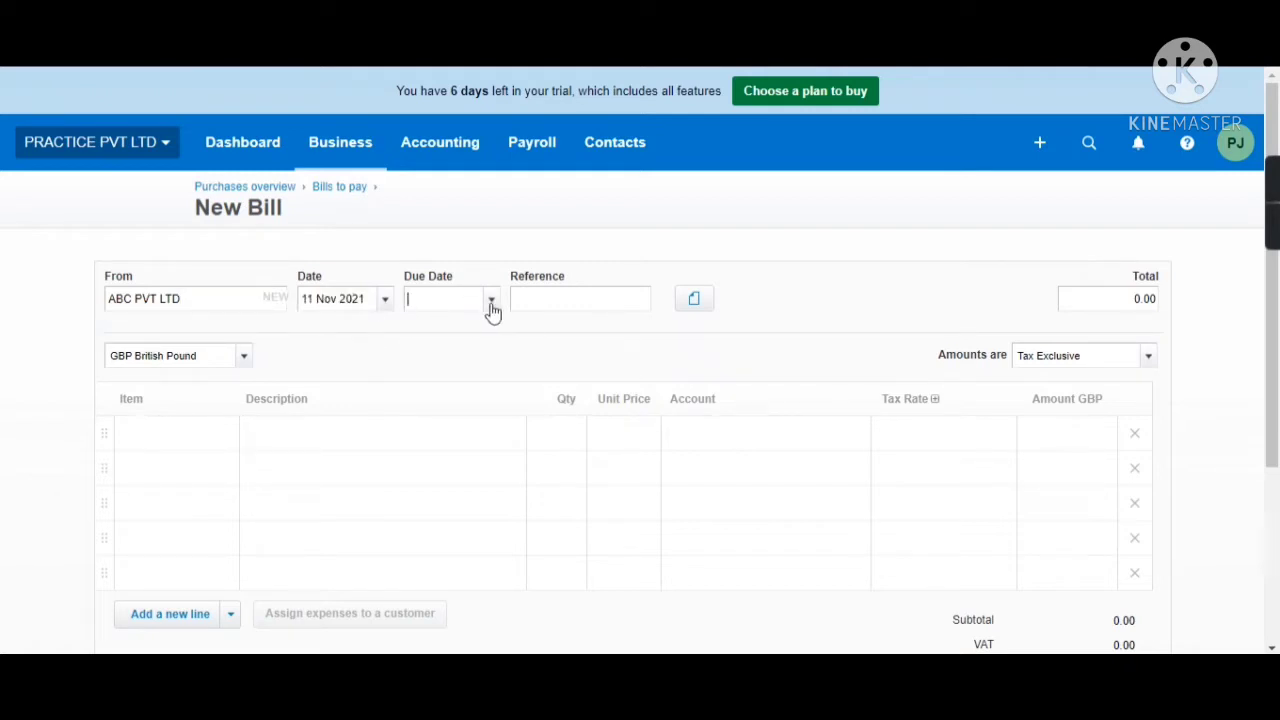
key("Tab")
type("001")
key("Tab")
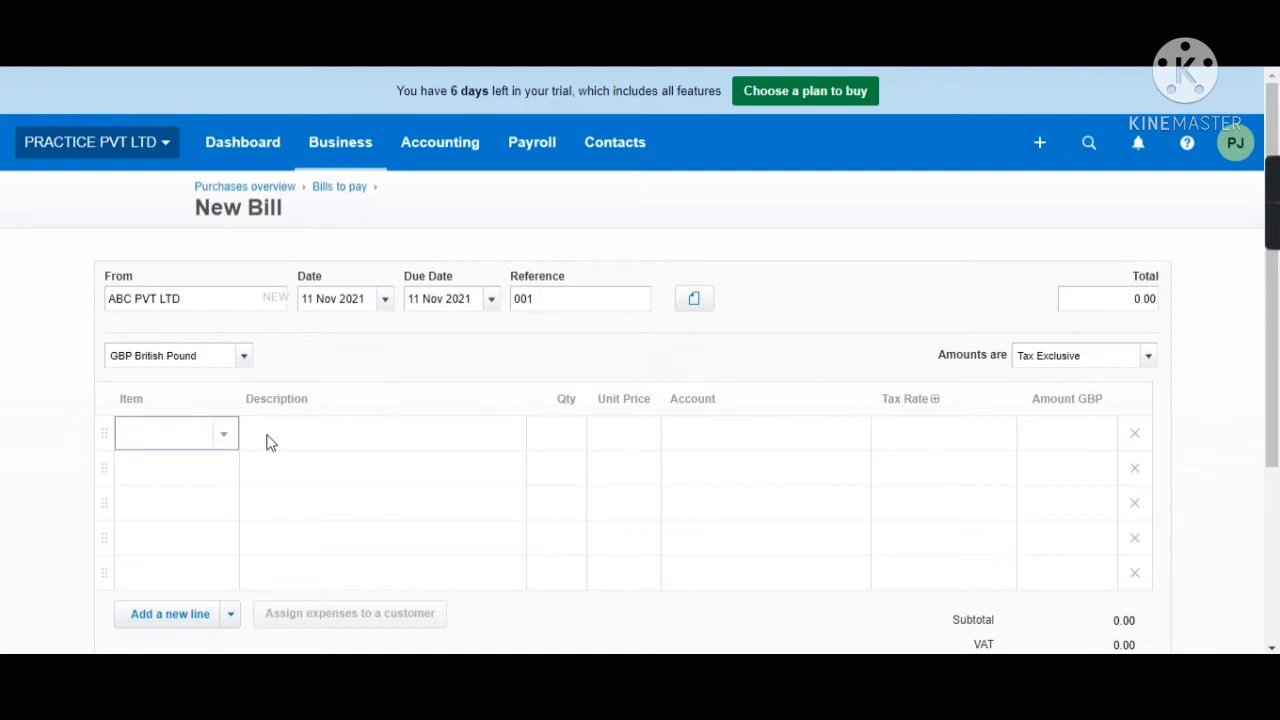
Step: Fill in the first bill line with description PURCHASE, quantity 1 and unit price 50, leaving the item blank
left_click(226, 437)
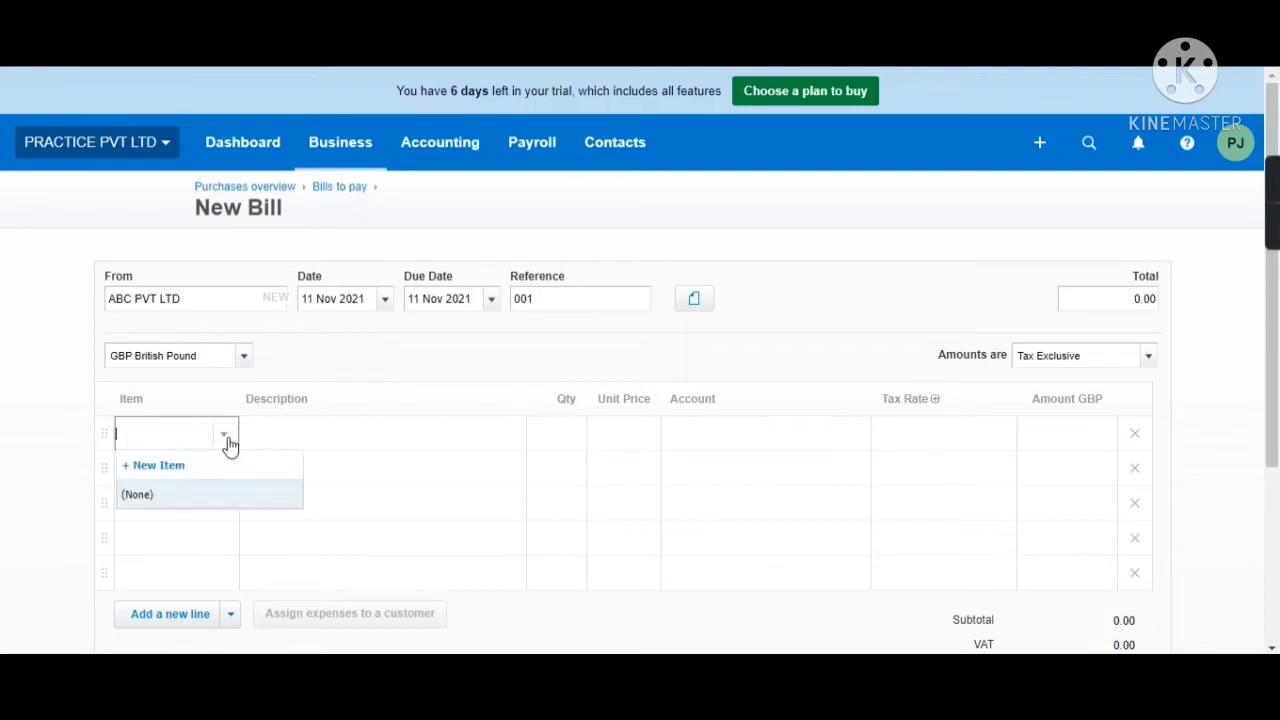
left_click(300, 432)
type("PURCHASE")
key("Tab")
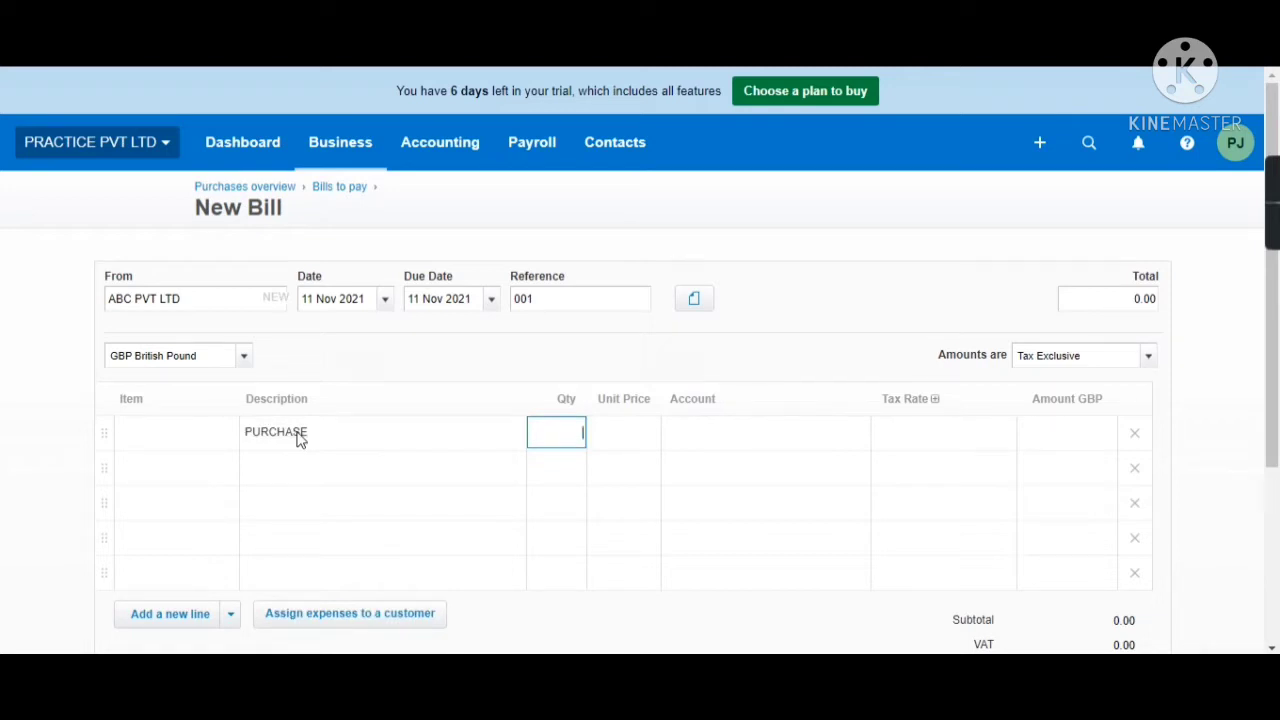
type("1")
key("Tab")
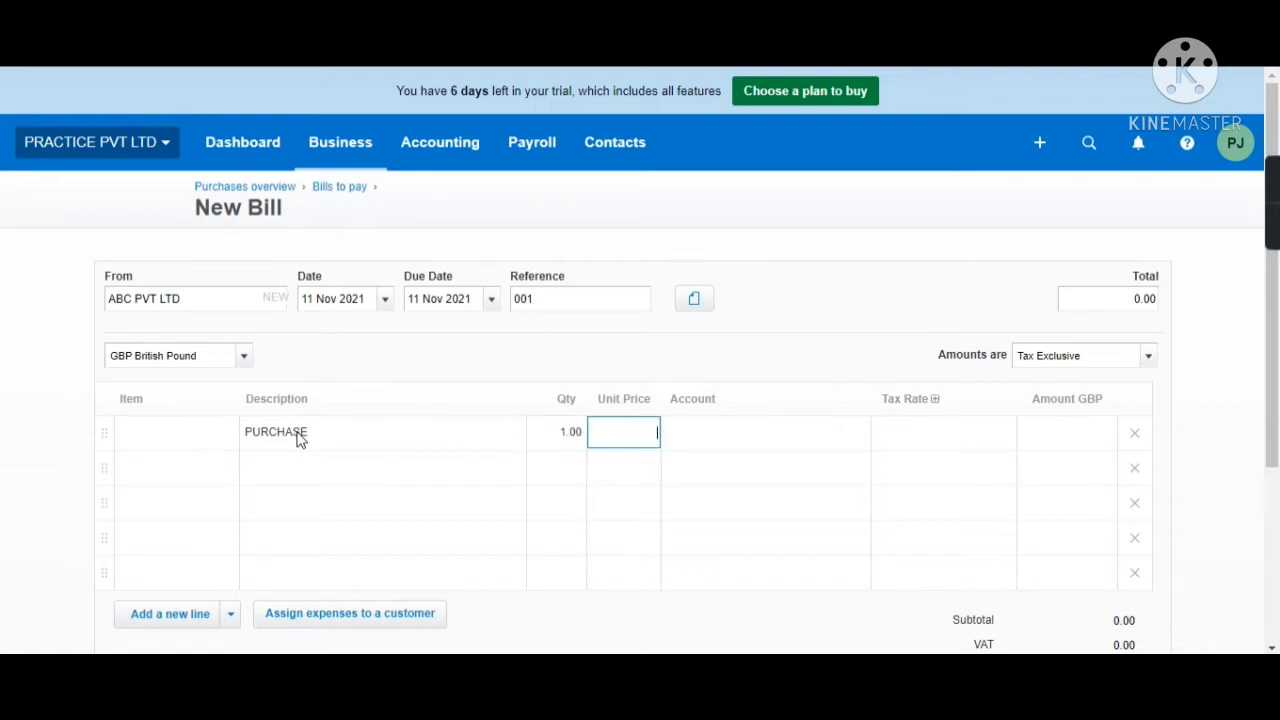
type("50")
key("Tab")
Step: Assign the PURCHASE line to account 310 - Cost of Goods Sold with the 20% (VAT on Expenses) tax rate
left_click(858, 440)
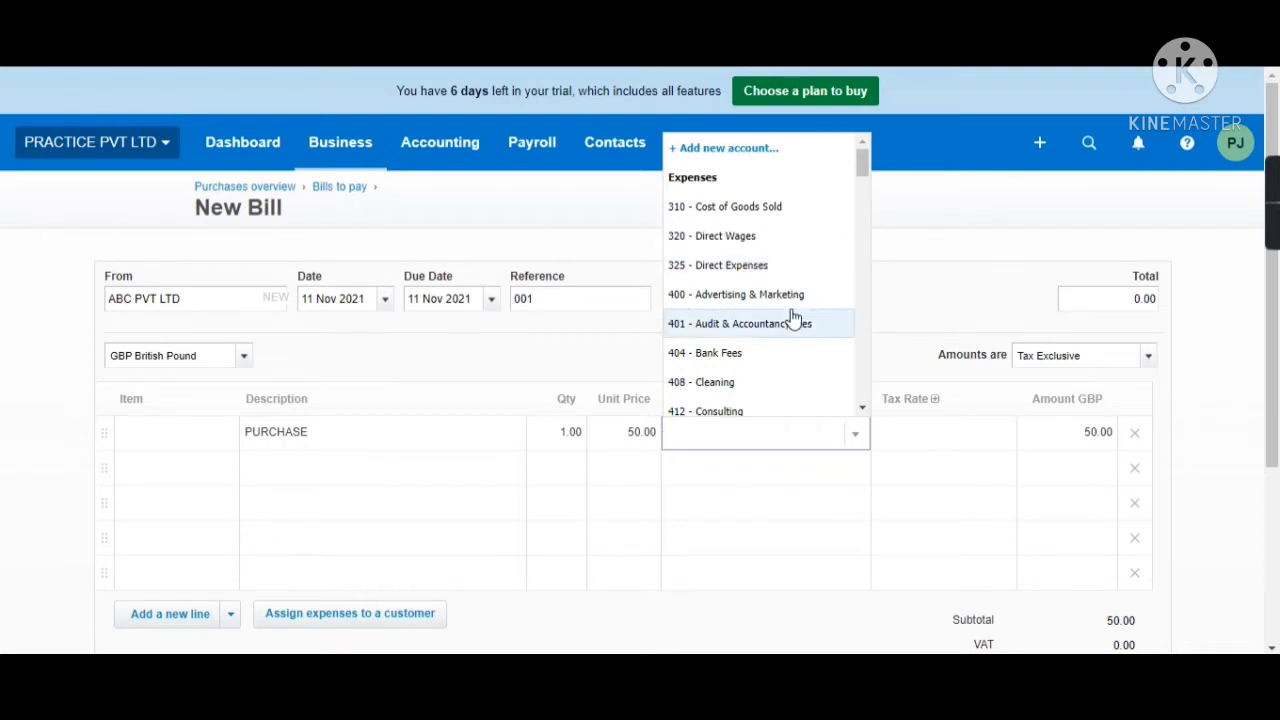
scroll(793, 318, "down", 5)
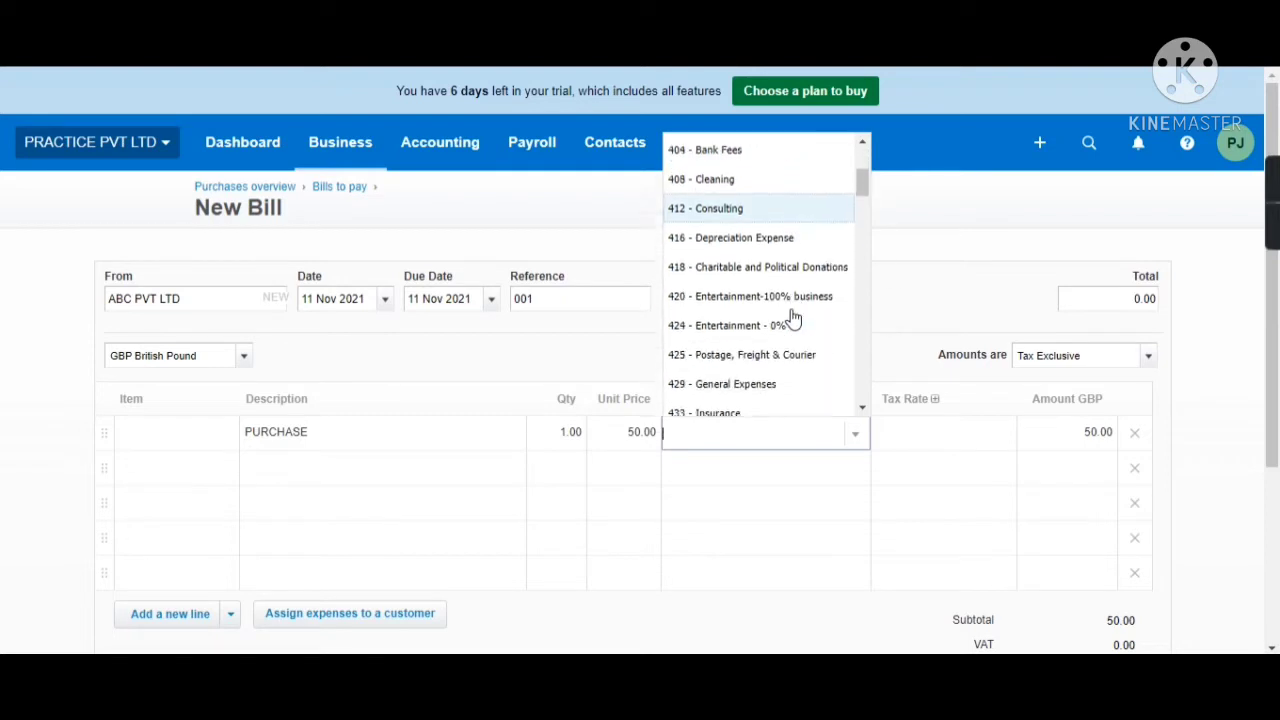
scroll(793, 318, "up", 4)
scroll(794, 320, "down", 1)
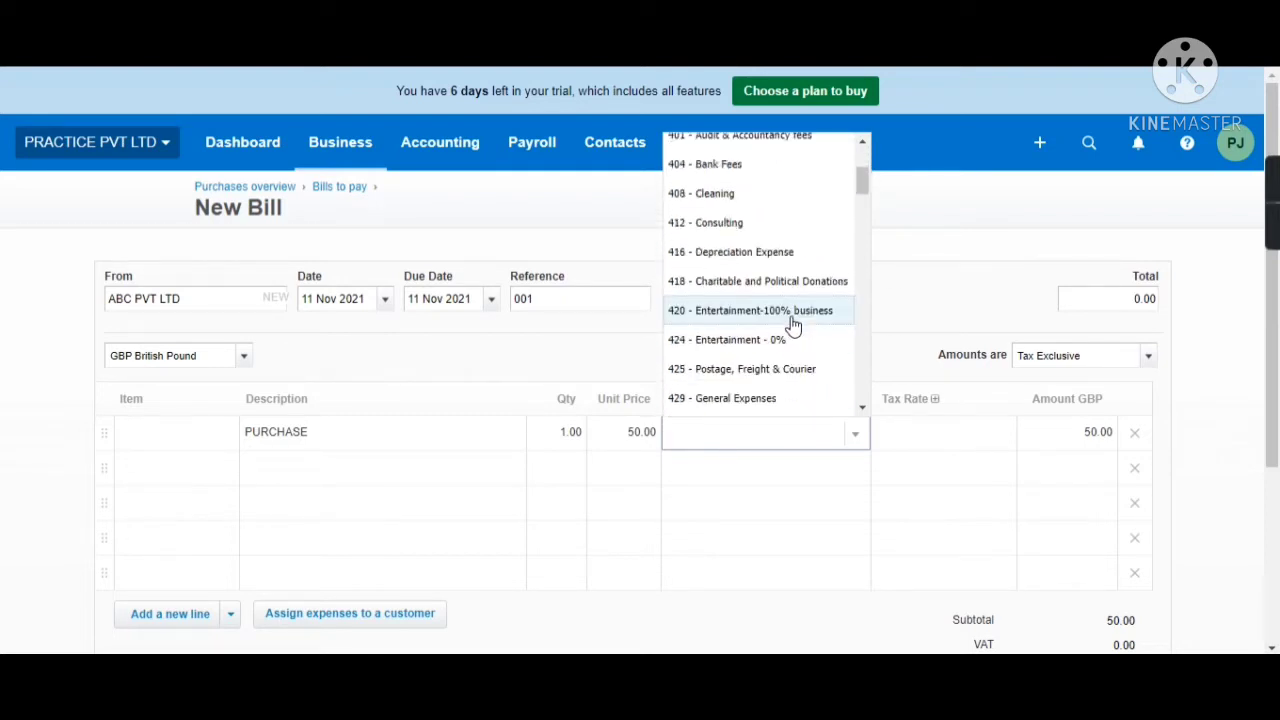
scroll(793, 325, "up", 5)
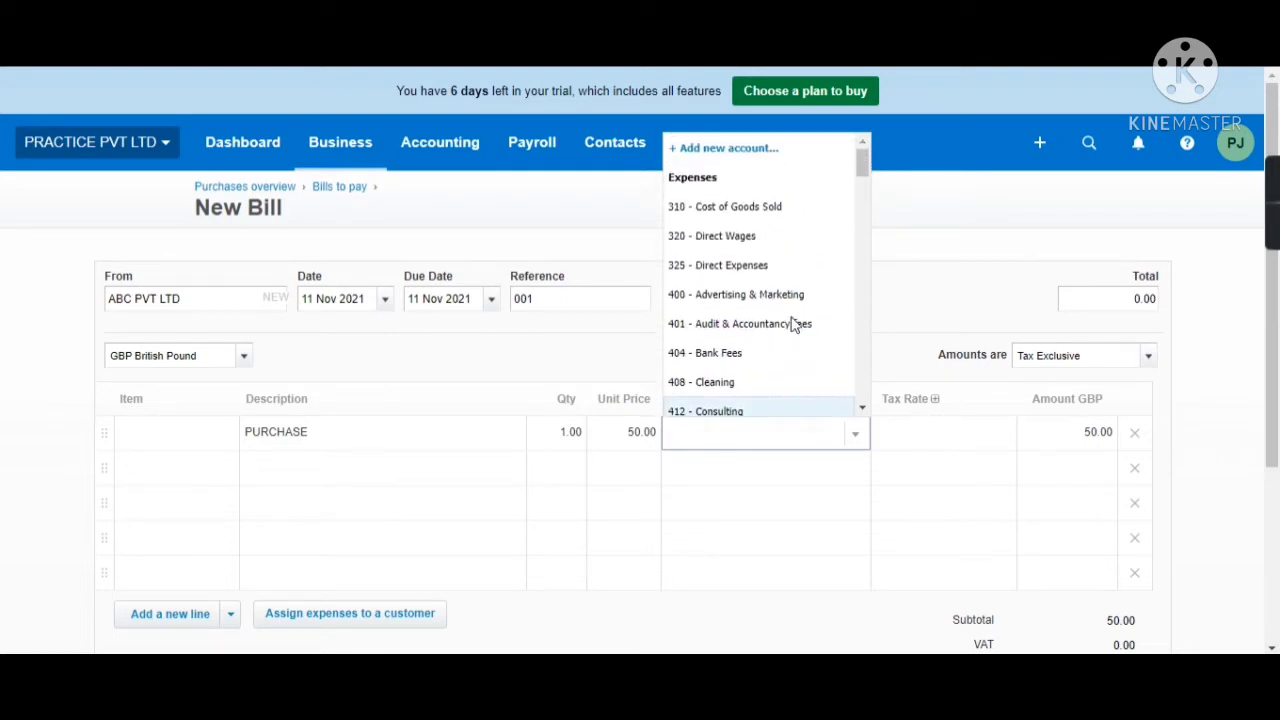
left_click(742, 214)
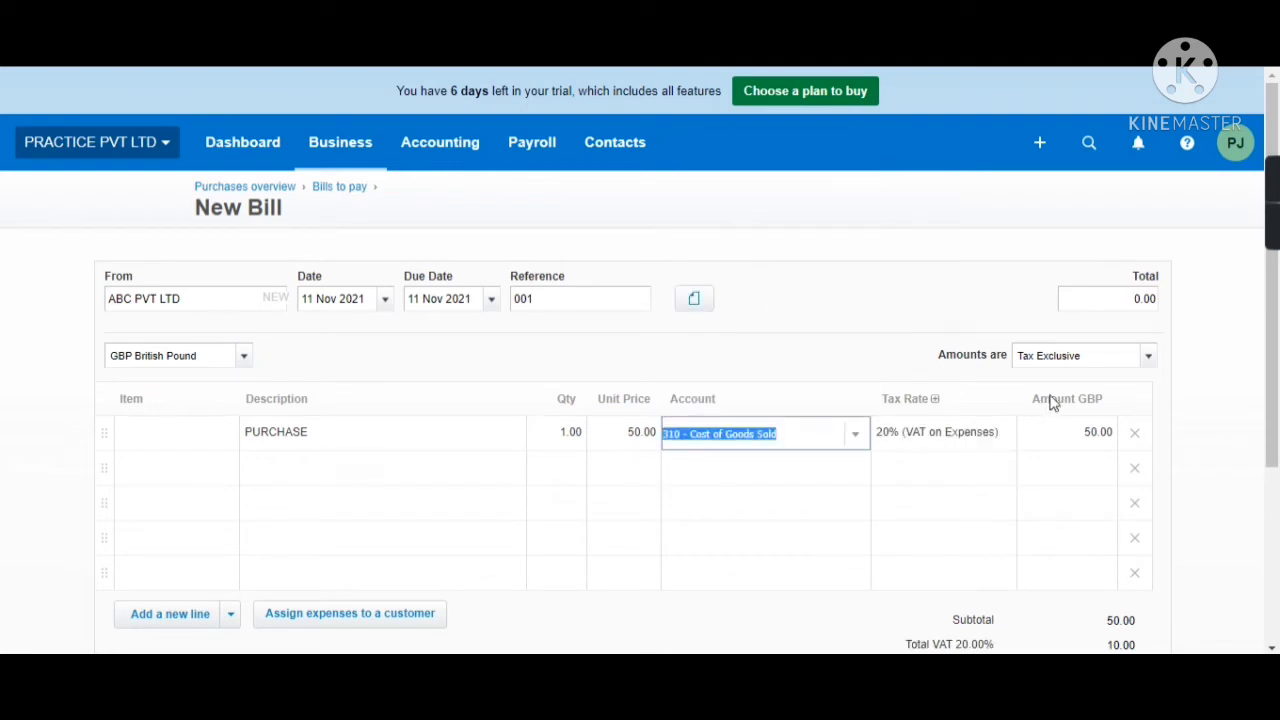
key("Tab")
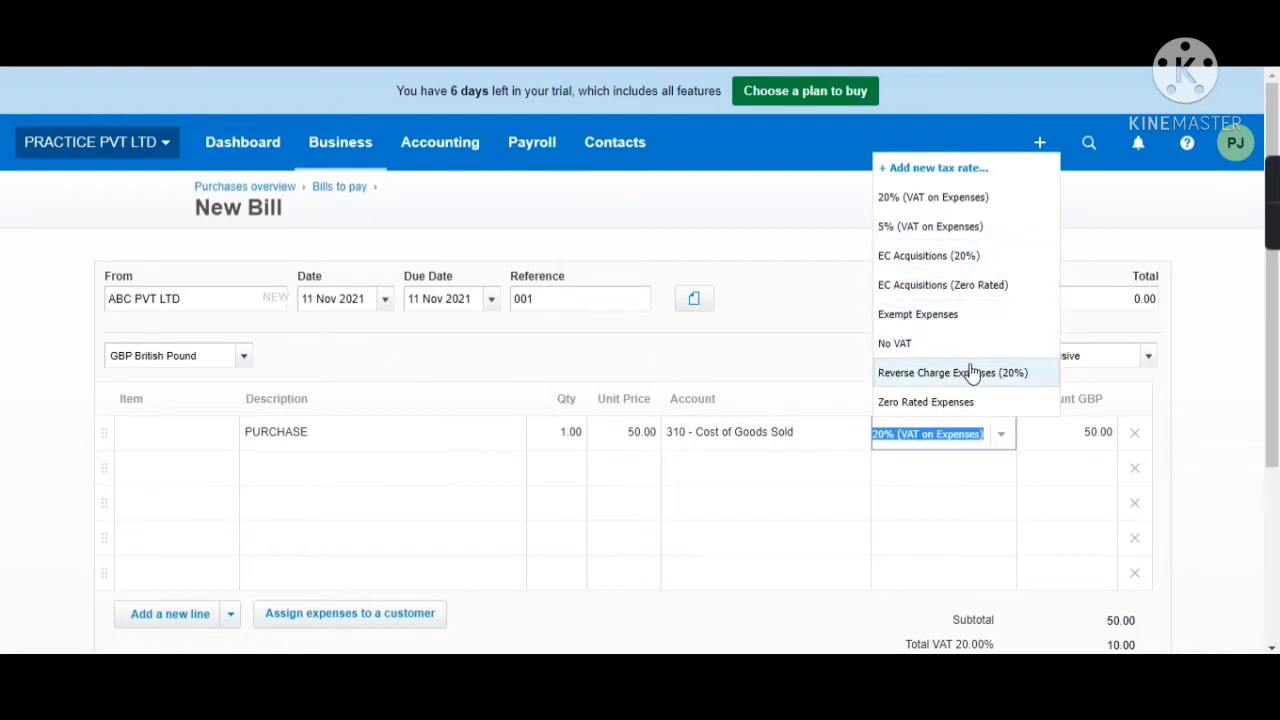
scroll(970, 375, "down", 2)
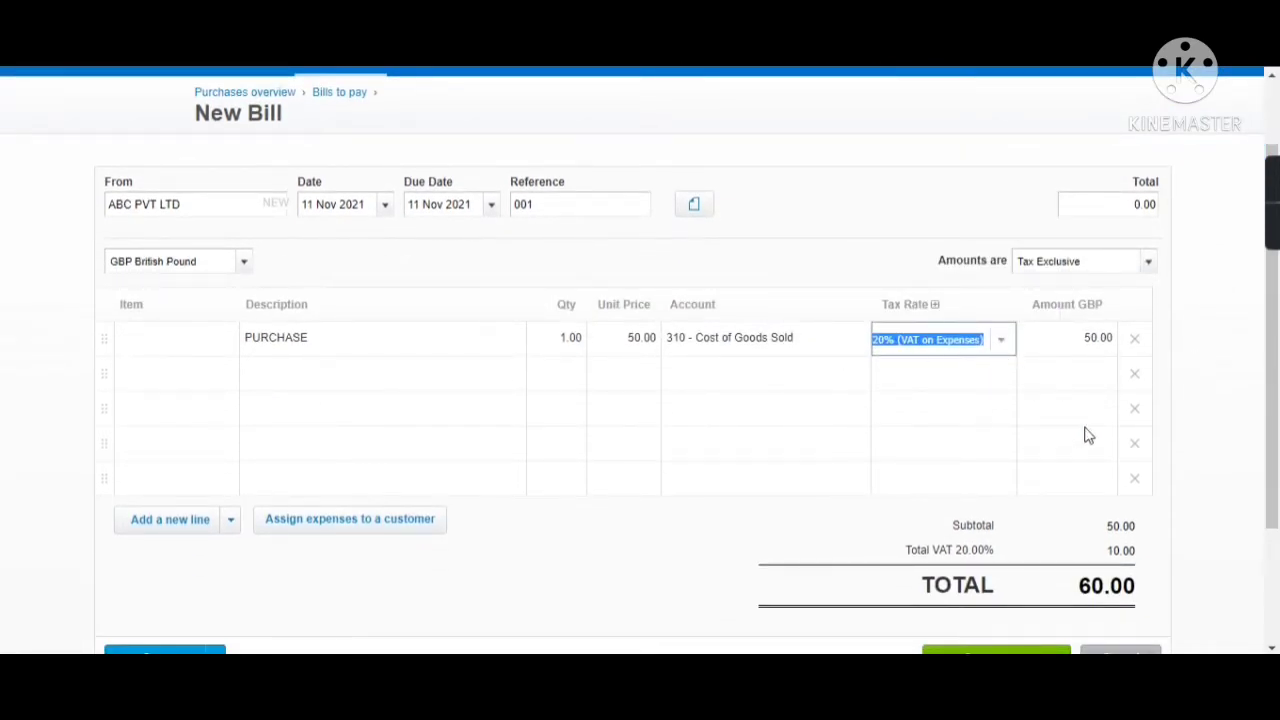
scroll(1230, 400, "up", 2)
key("Tab")
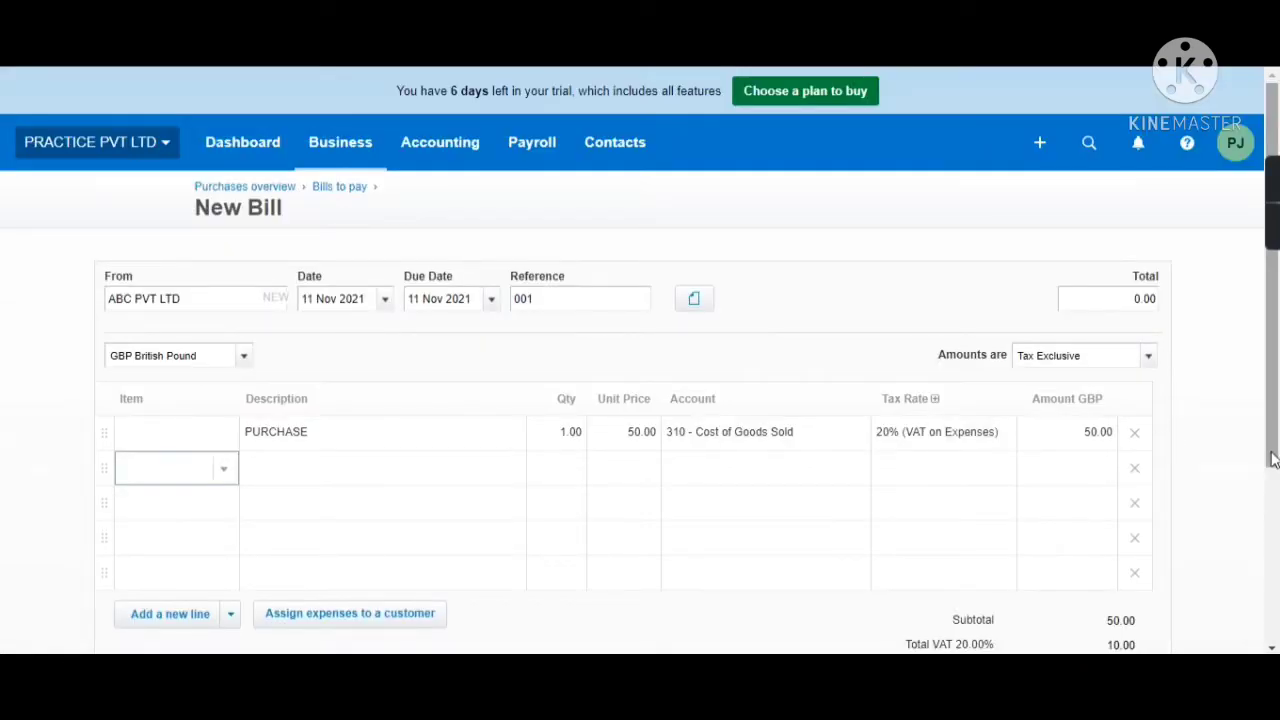
Step: Approve the bill and decline the offer to set up Hubdoc
left_click_drag(1272, 458, 1268, 572)
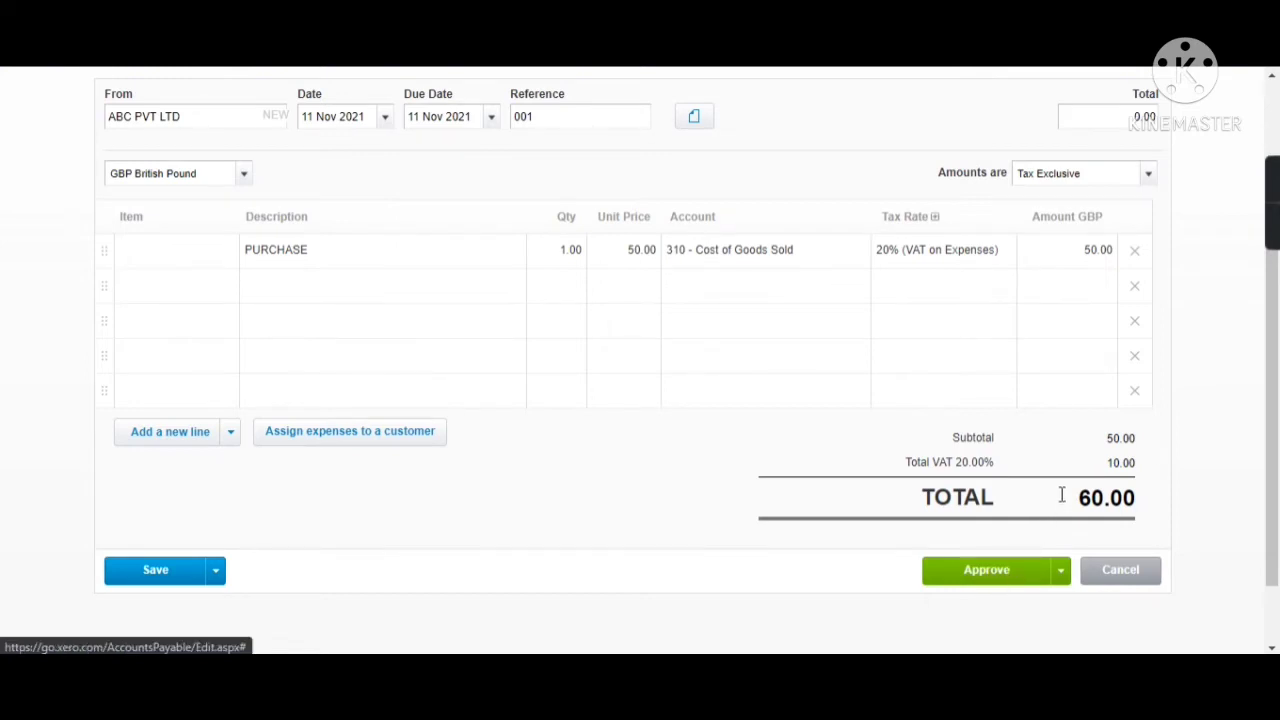
left_click(988, 573)
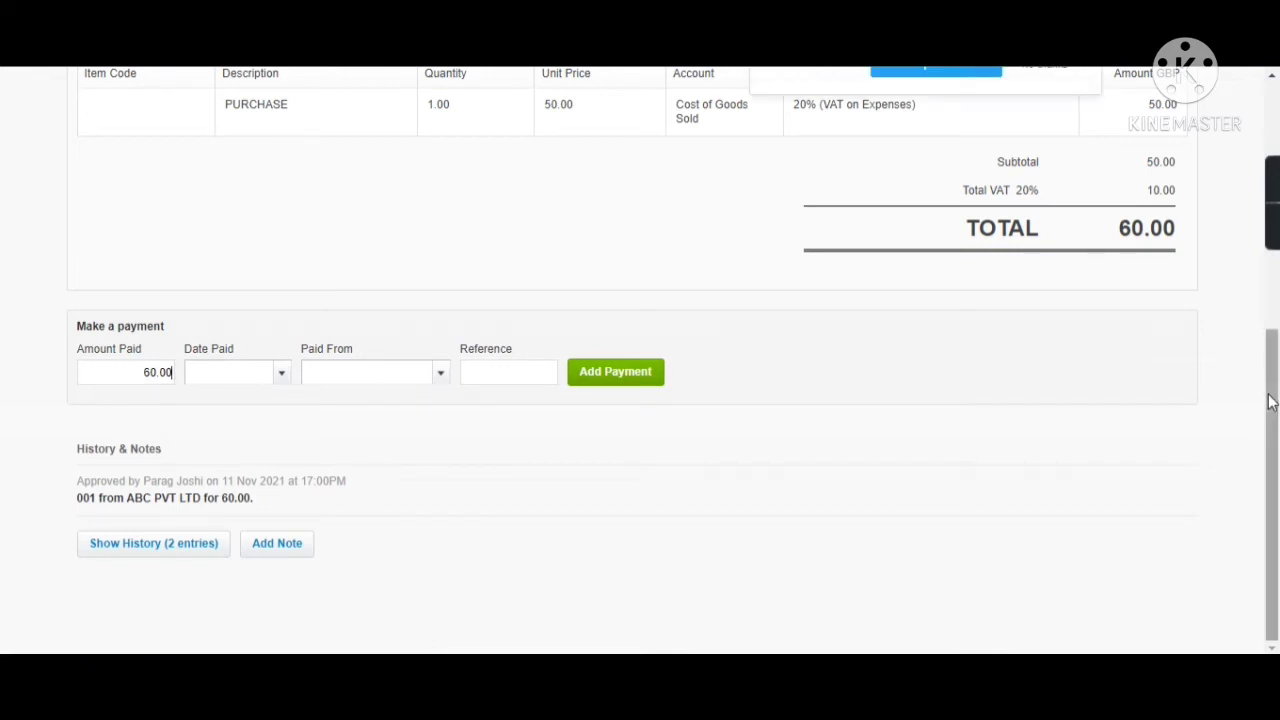
scroll(1270, 400, "up", 3)
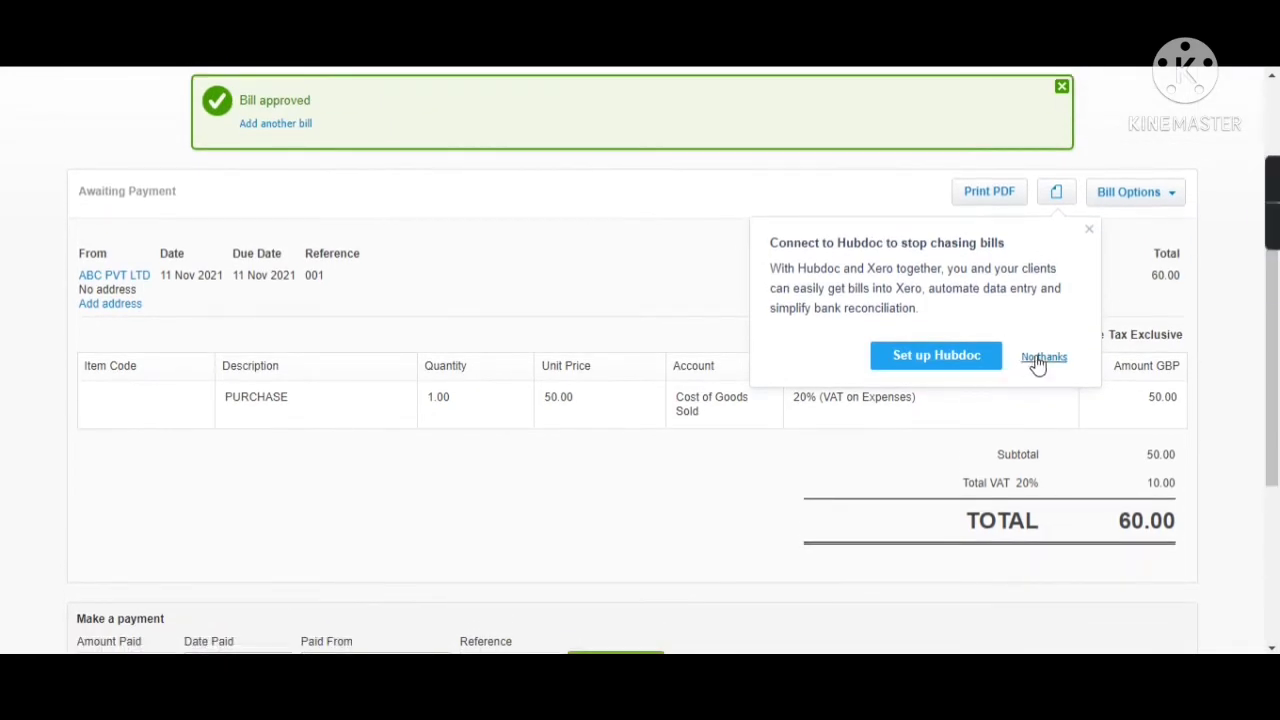
left_click(1042, 357)
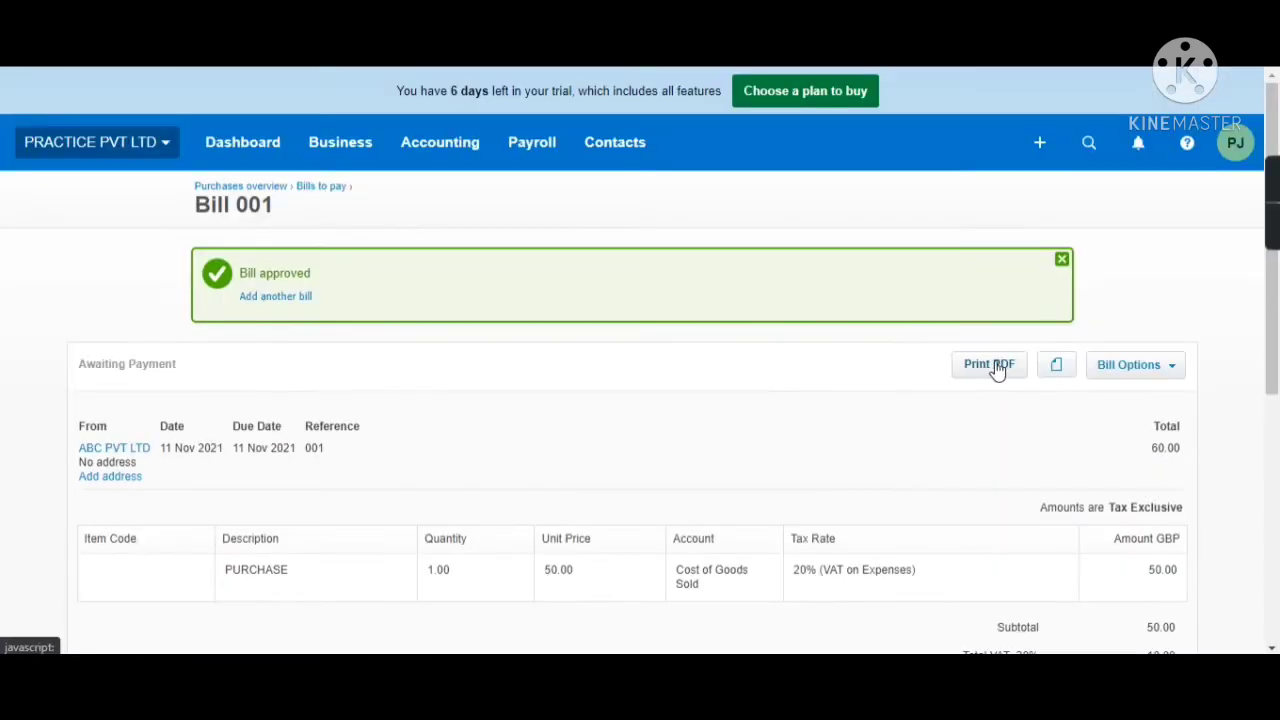
Step: Open the purchases overview and show the bills awaiting payment
left_click(320, 160)
left_click(330, 537)
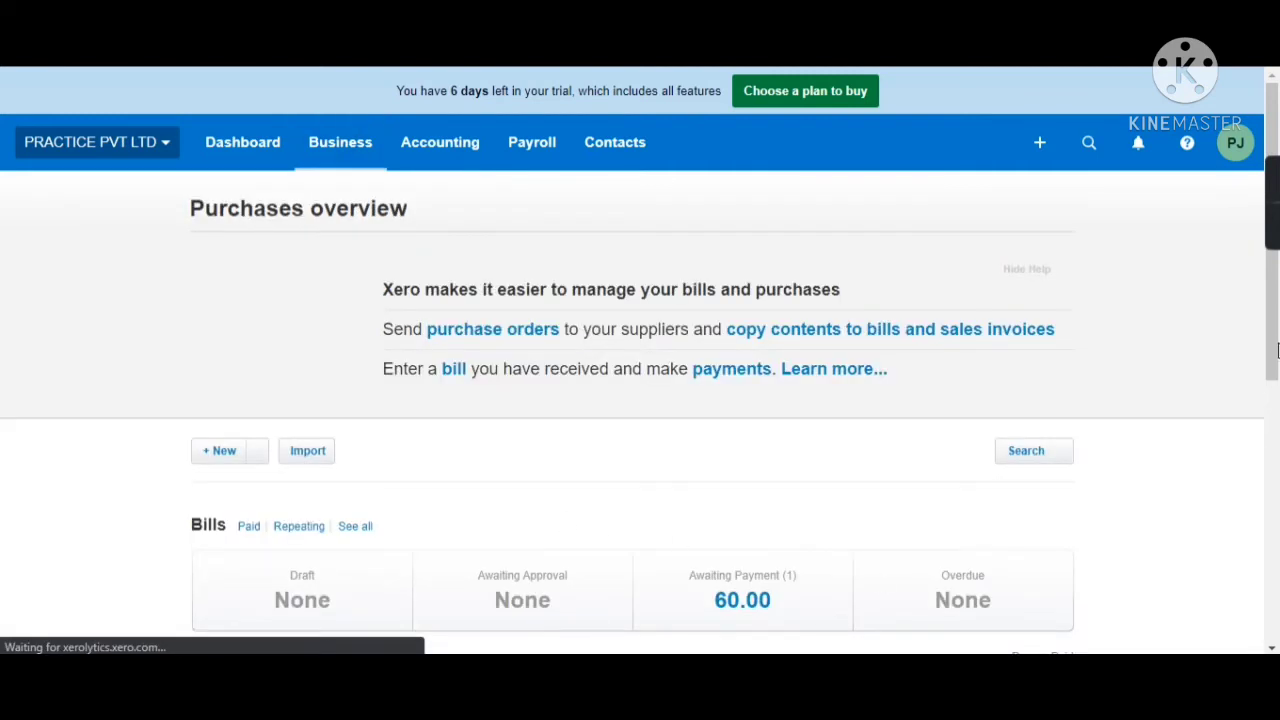
scroll(1275, 358, "down", 3)
left_click(743, 380)
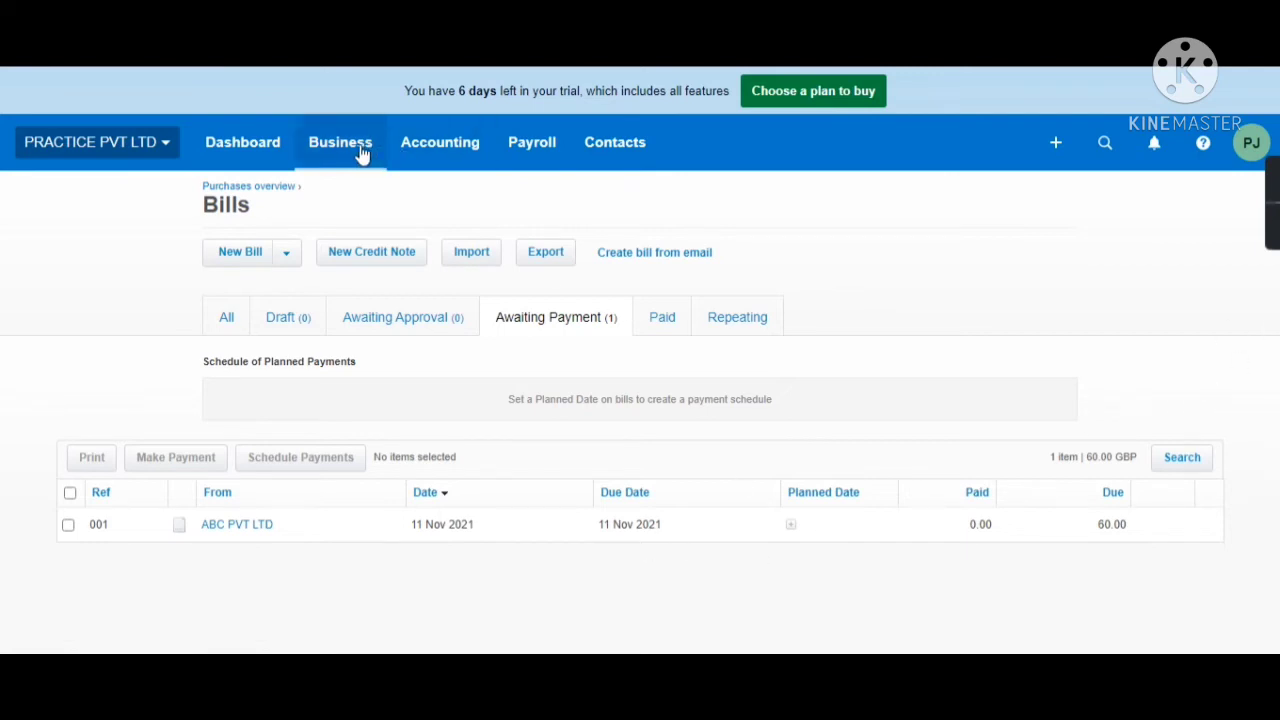
Step: Start another bill from ABC PVT LTD dated 12 Nov 2021, with due date 11 Nov 2021 and reference 002
left_click(225, 257)
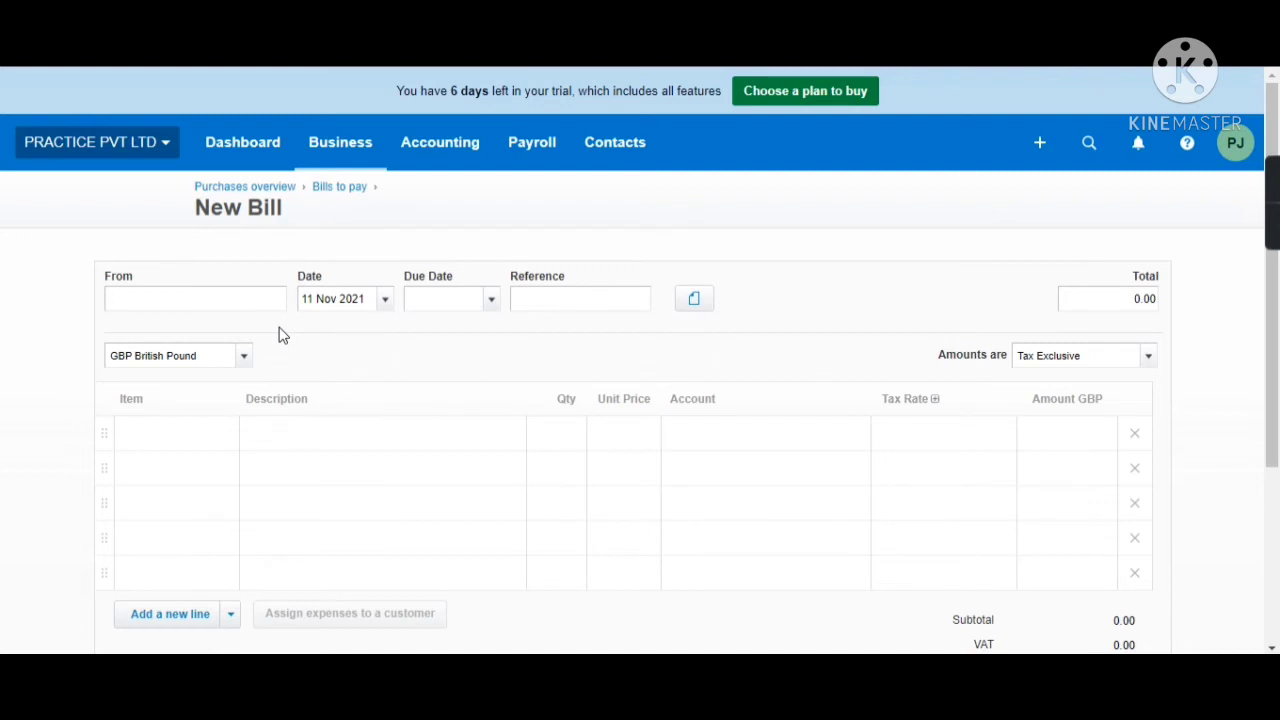
type("ABC")
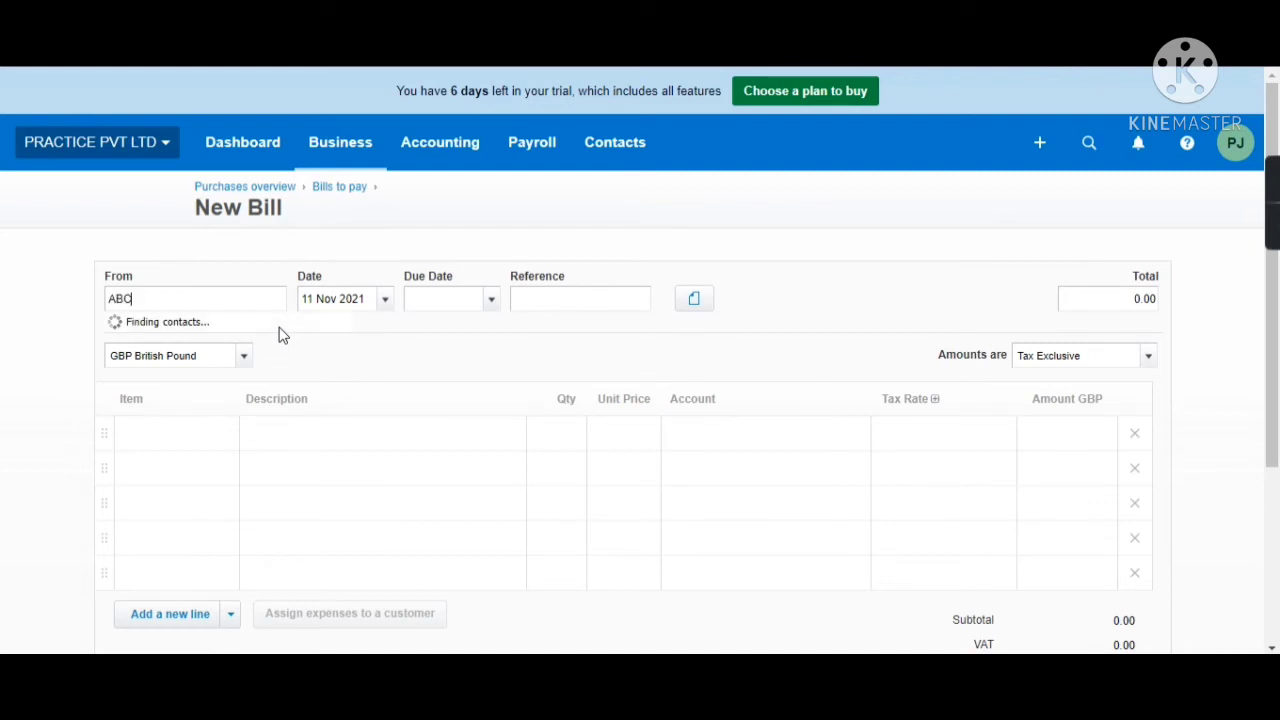
key("Tab")
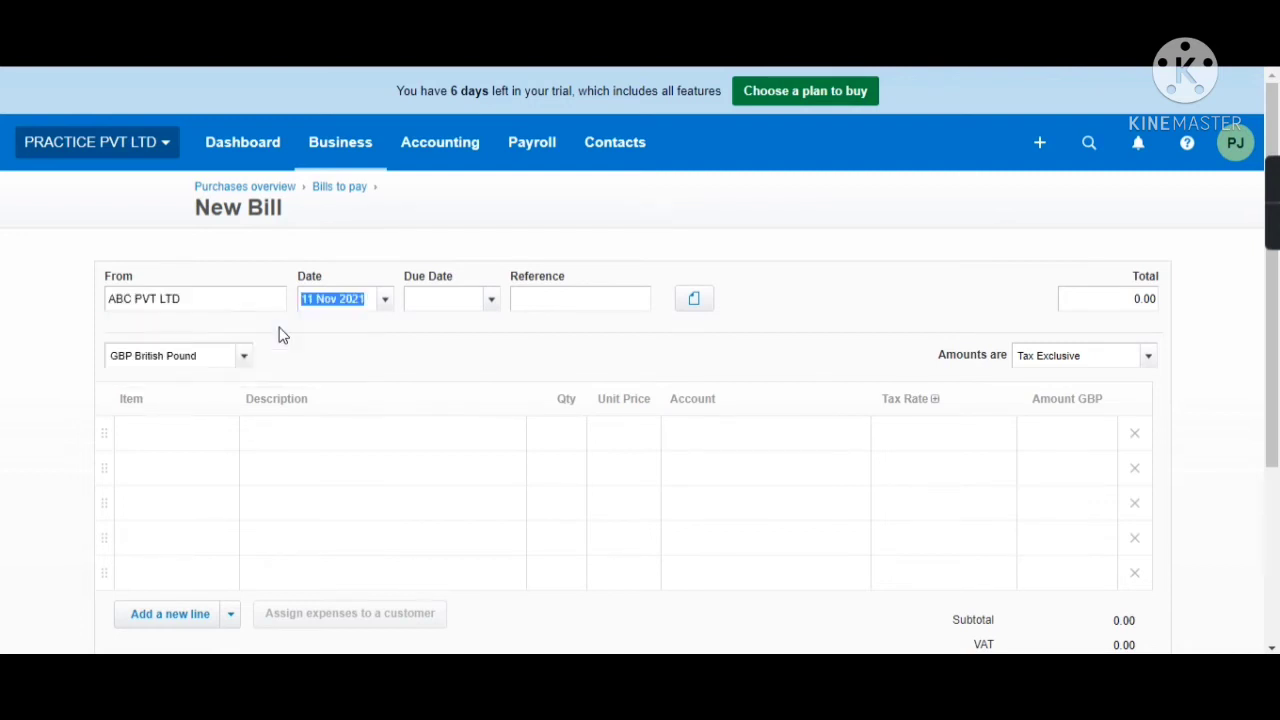
type("12")
key("Tab")
type("11")
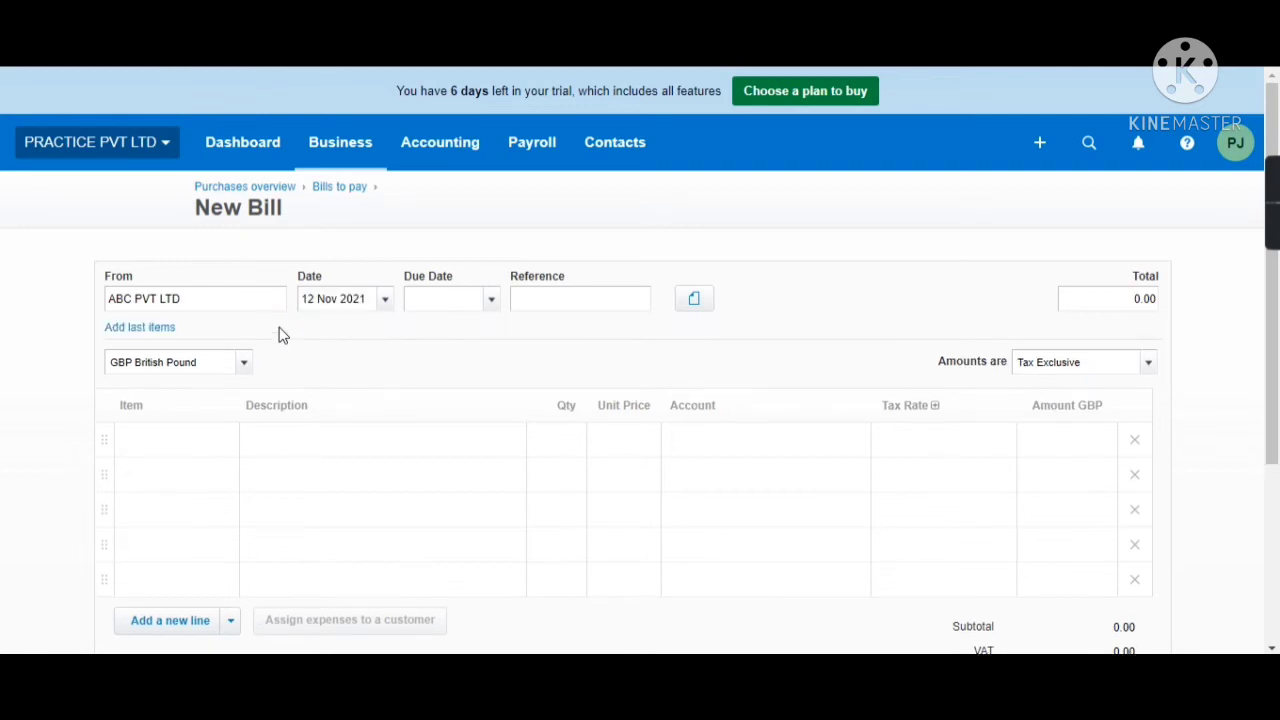
key("Tab")
type("002")
key("Tab")
key("Tab")
key("Tab")
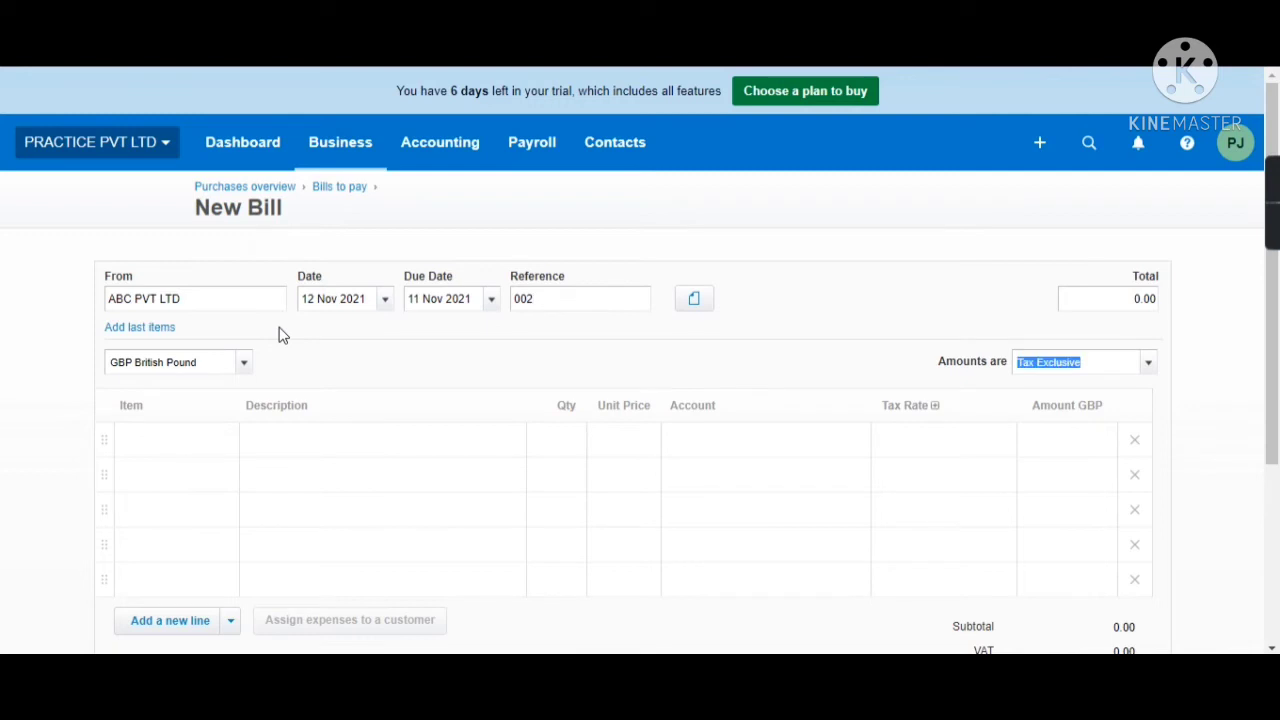
Step: Fill in the first line of bill 002 with description RENT PAID, quantity 1 and unit price 25
key("Tab")
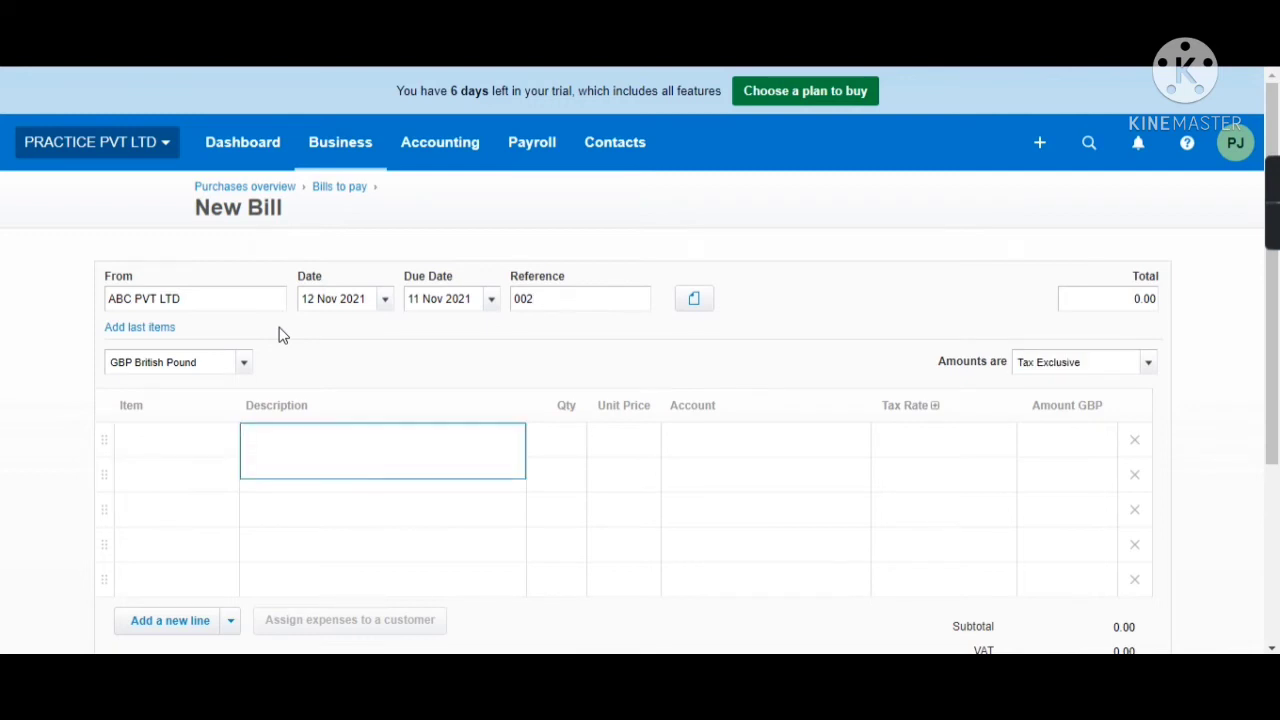
type("RENT PAID")
key("Tab")
type("1")
key("Tab")
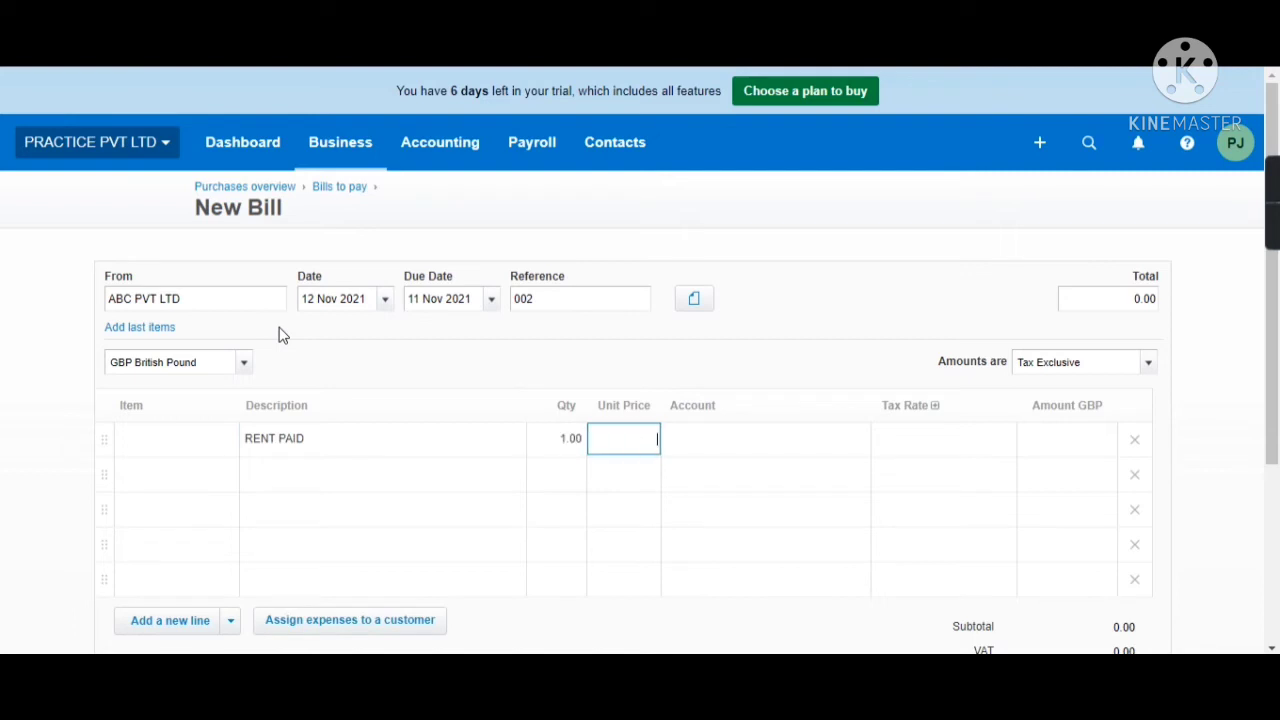
type("25")
key("Tab")
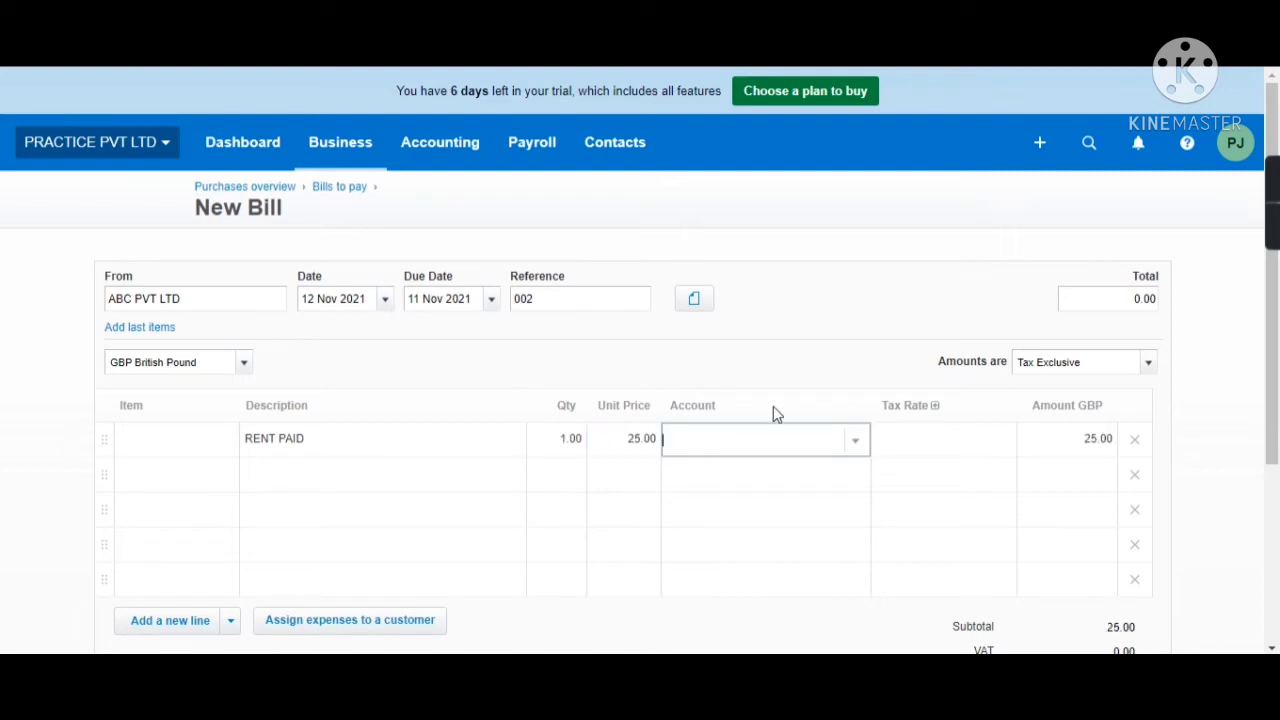
Step: Assign the RENT PAID line to account 469 - Rent and set its tax rate to No VAT
left_click(858, 442)
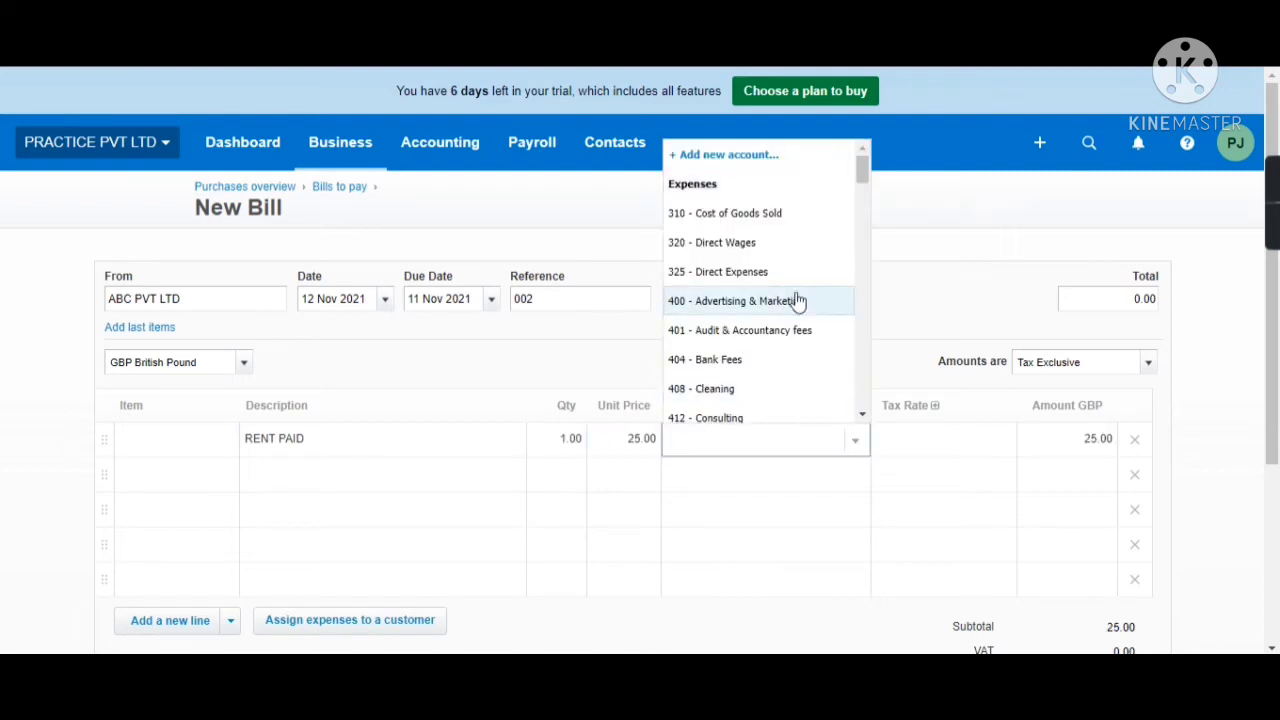
scroll(786, 343, "down", 2)
scroll(786, 343, "down", 3)
left_click(760, 370)
left_click(994, 445)
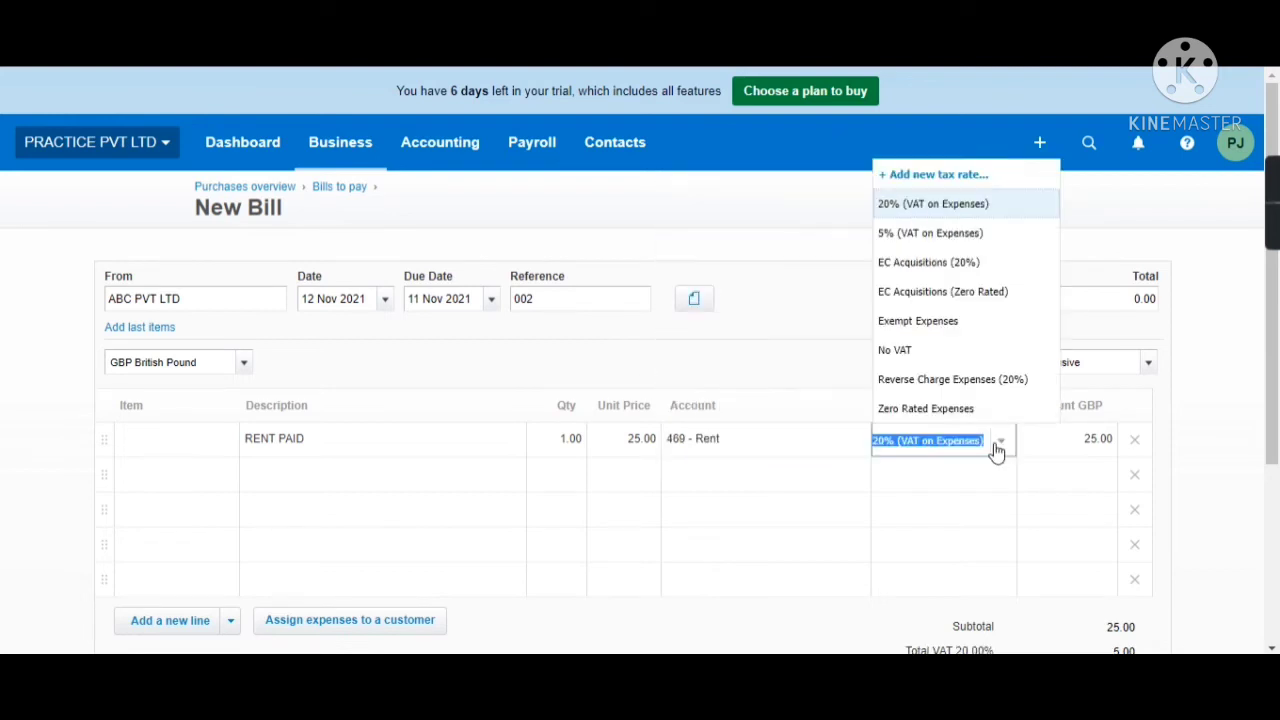
left_click(930, 351)
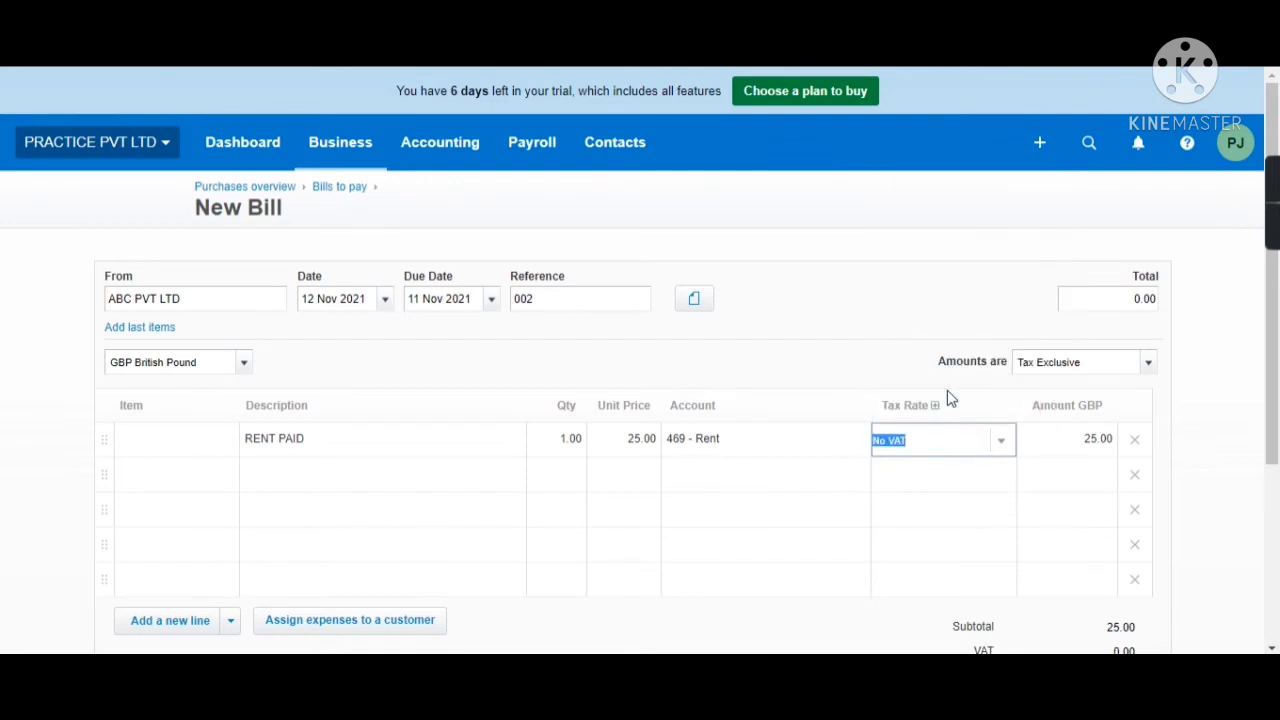
Step: Approve bill 002 and review its approved details and payment section
scroll(1097, 496, "down", 2)
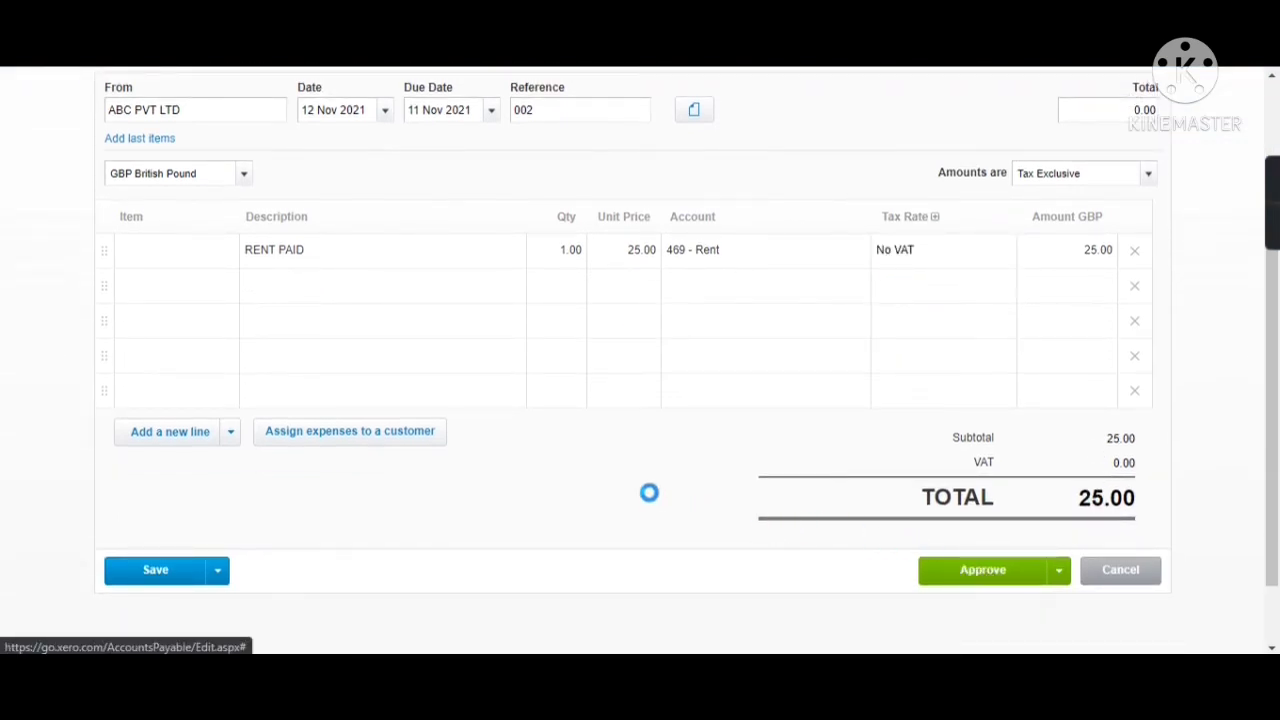
scroll(590, 477, "down", 5)
scroll(480, 370, "up", 4)
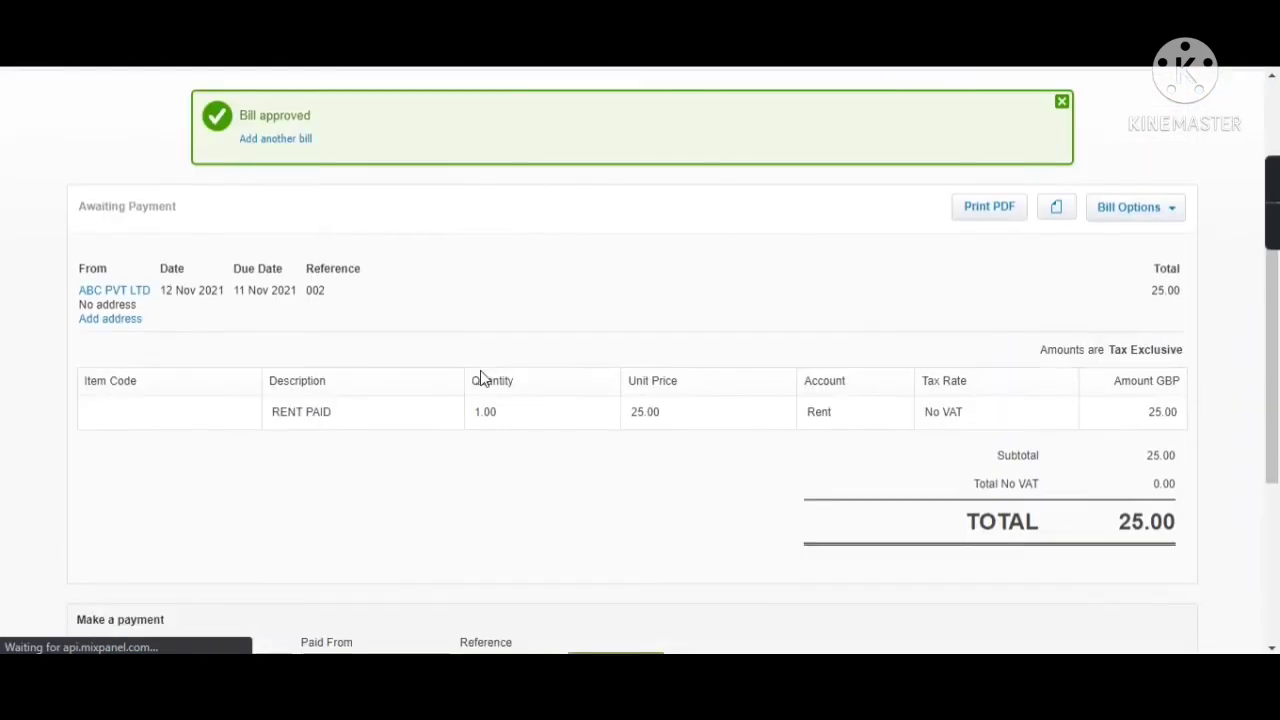
scroll(390, 460, "down", 2)
scroll(300, 484, "down", 1)
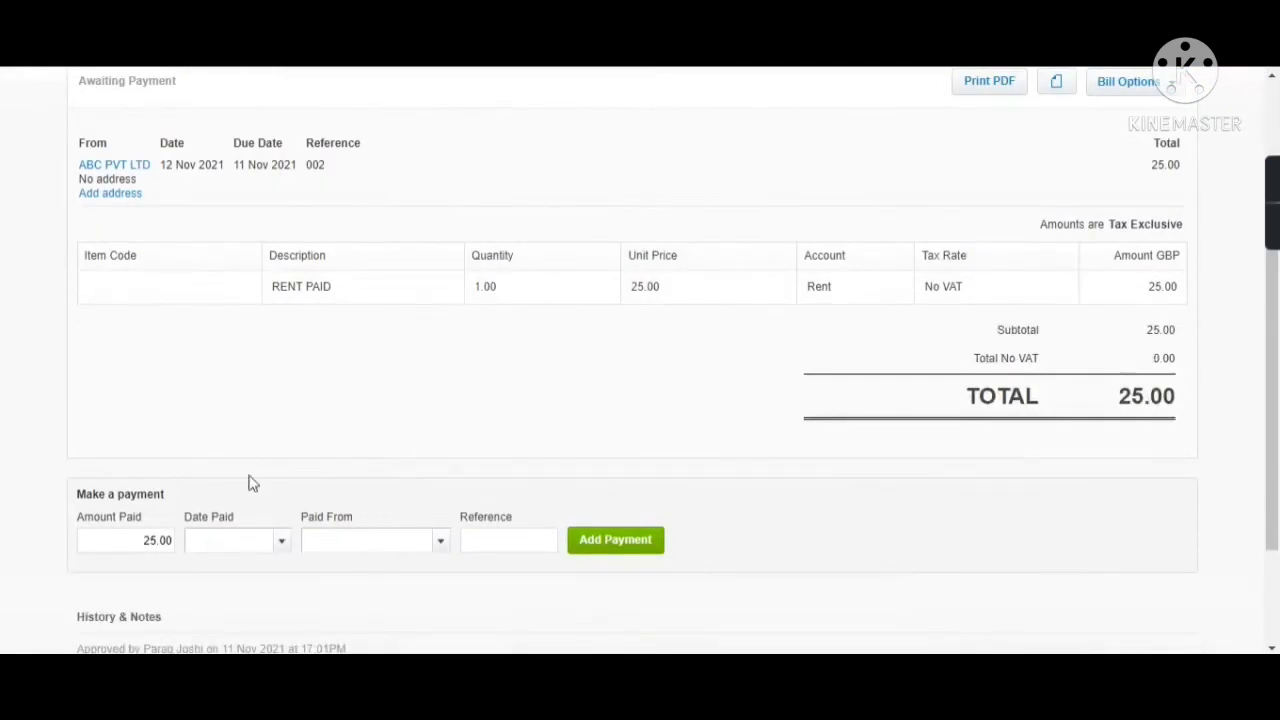
scroll(471, 503, "up", 3)
scroll(471, 503, "up", 1)
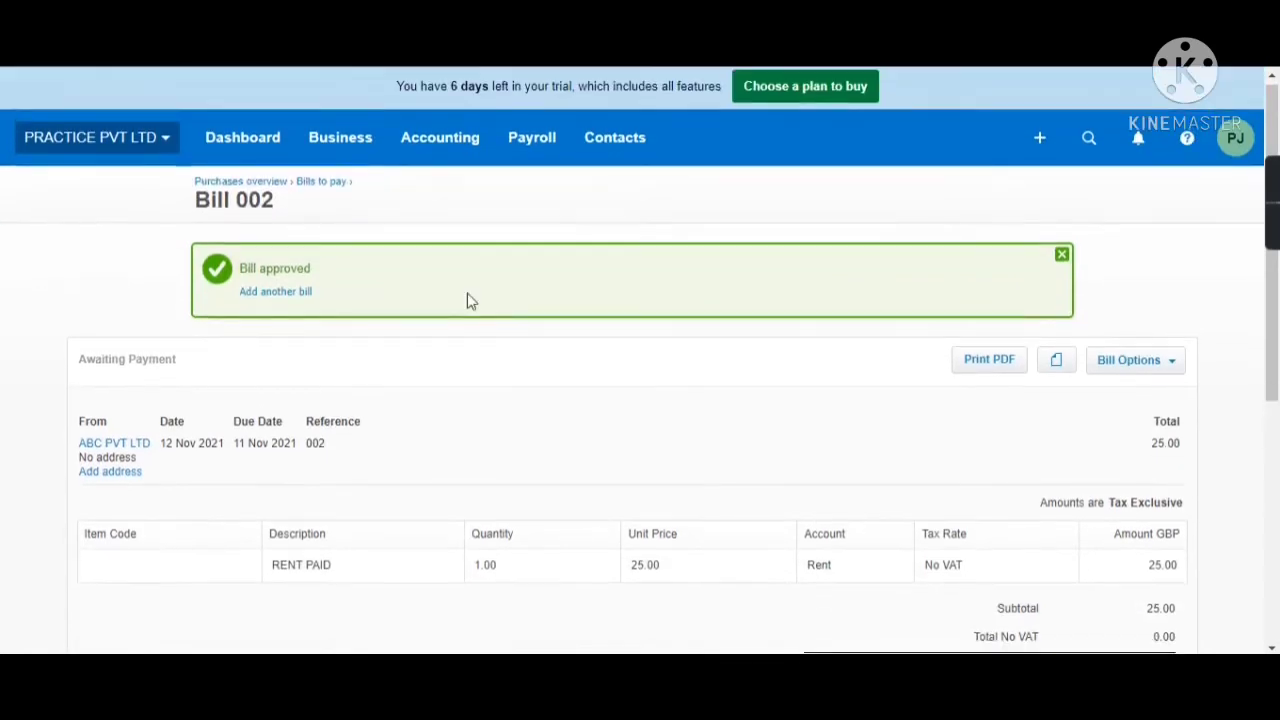
Step: Return to the purchases overview and list the bills awaiting payment
left_click(350, 148)
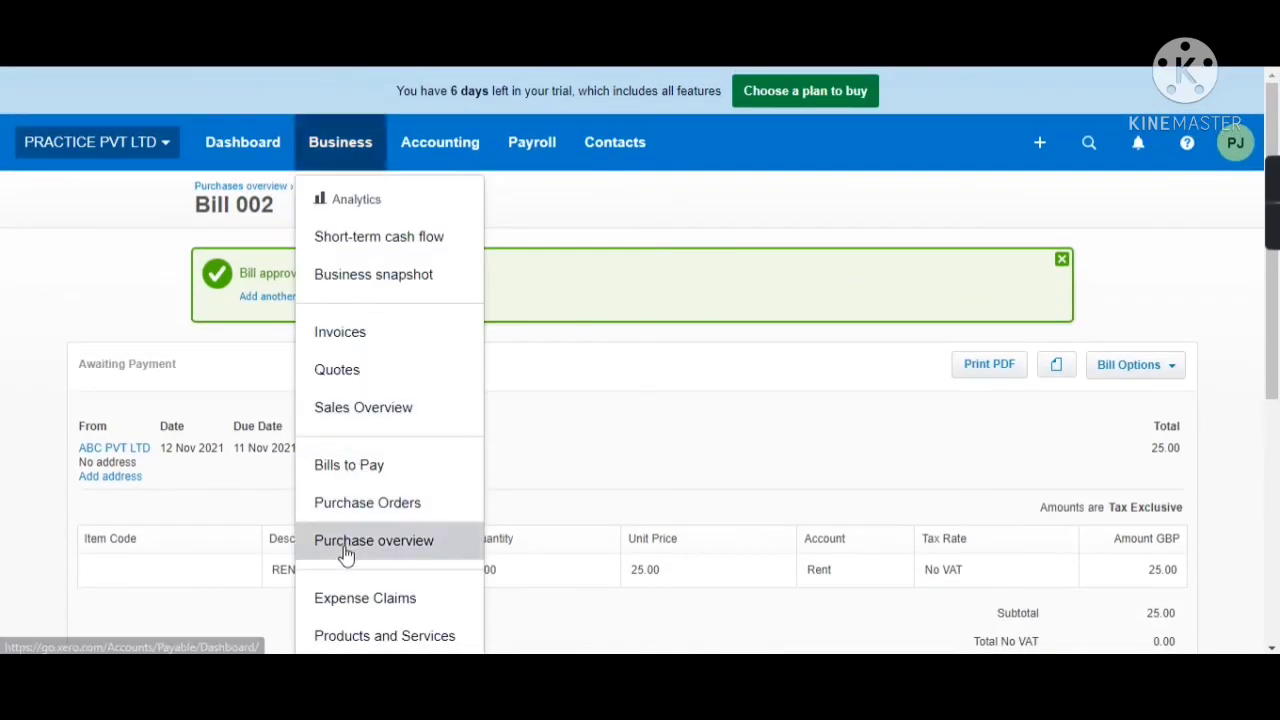
left_click(346, 548)
scroll(775, 505, "down", 3)
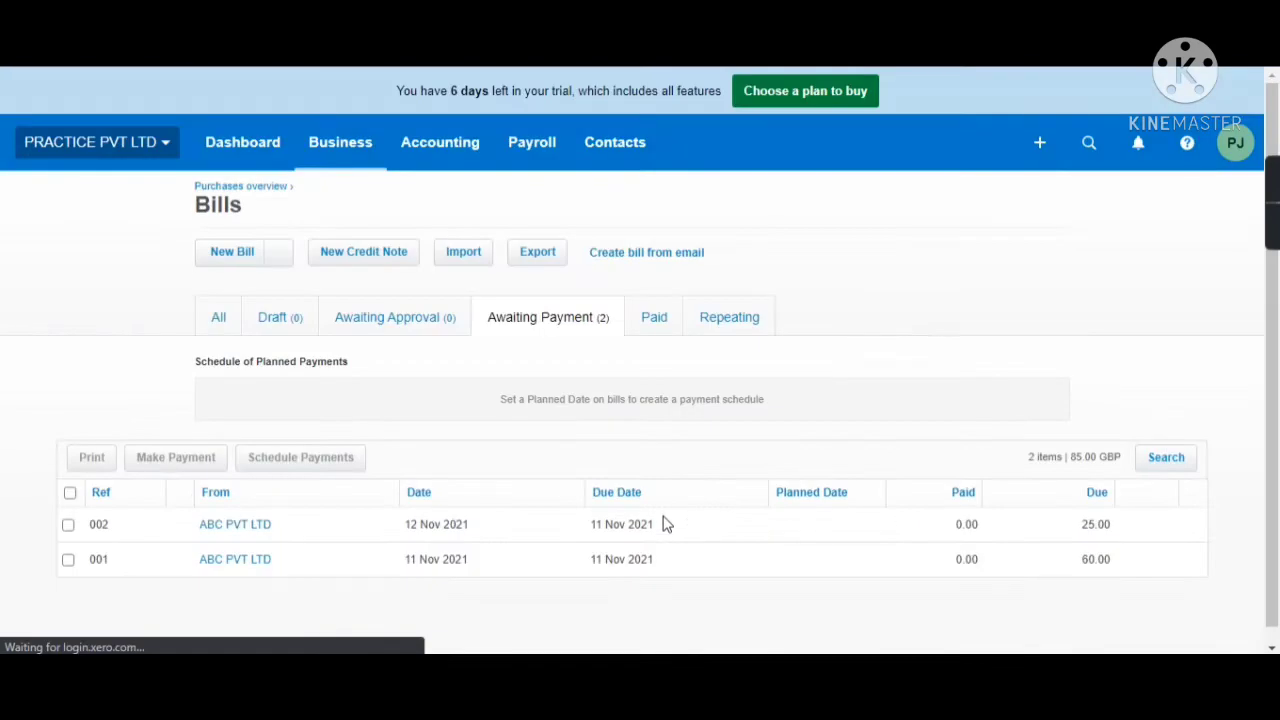
scroll(663, 523, "down", 1)
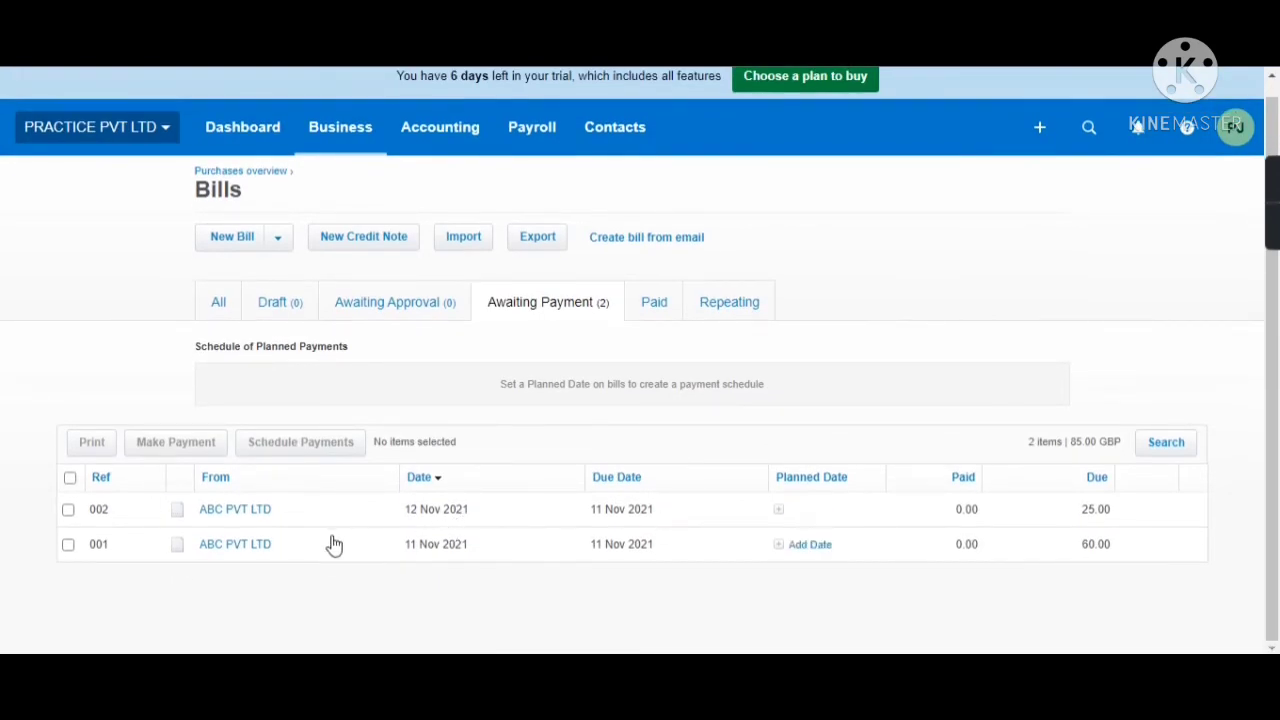
Step: Open bill 002 from the list of bills awaiting payment, switch it to editing and update it
left_click(246, 519)
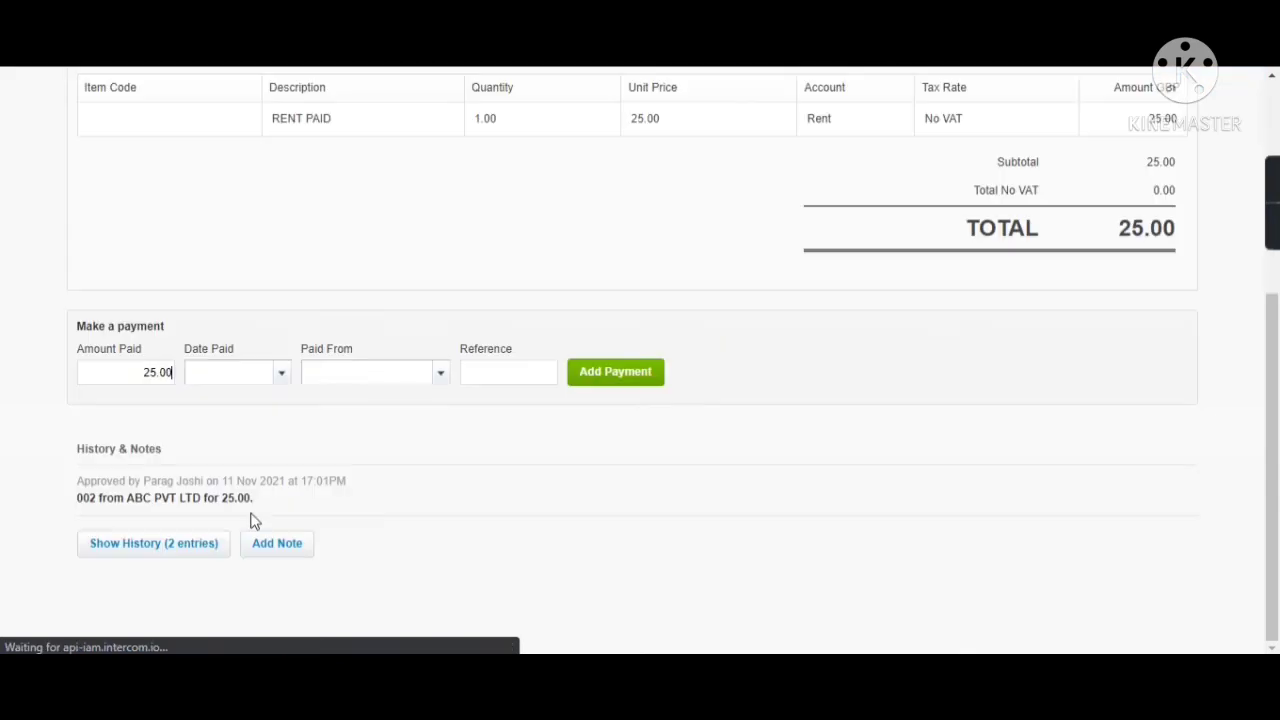
scroll(1160, 400, "up", 3)
scroll(1195, 387, "up", 1)
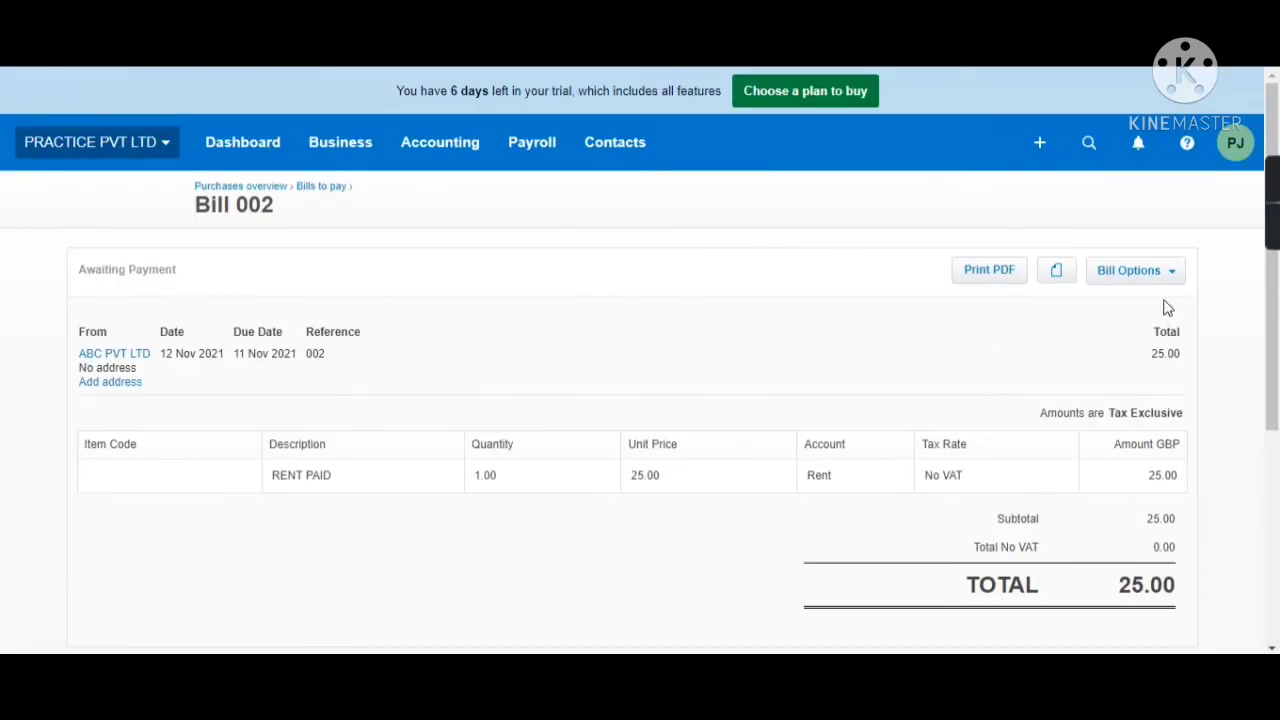
left_click(1169, 283)
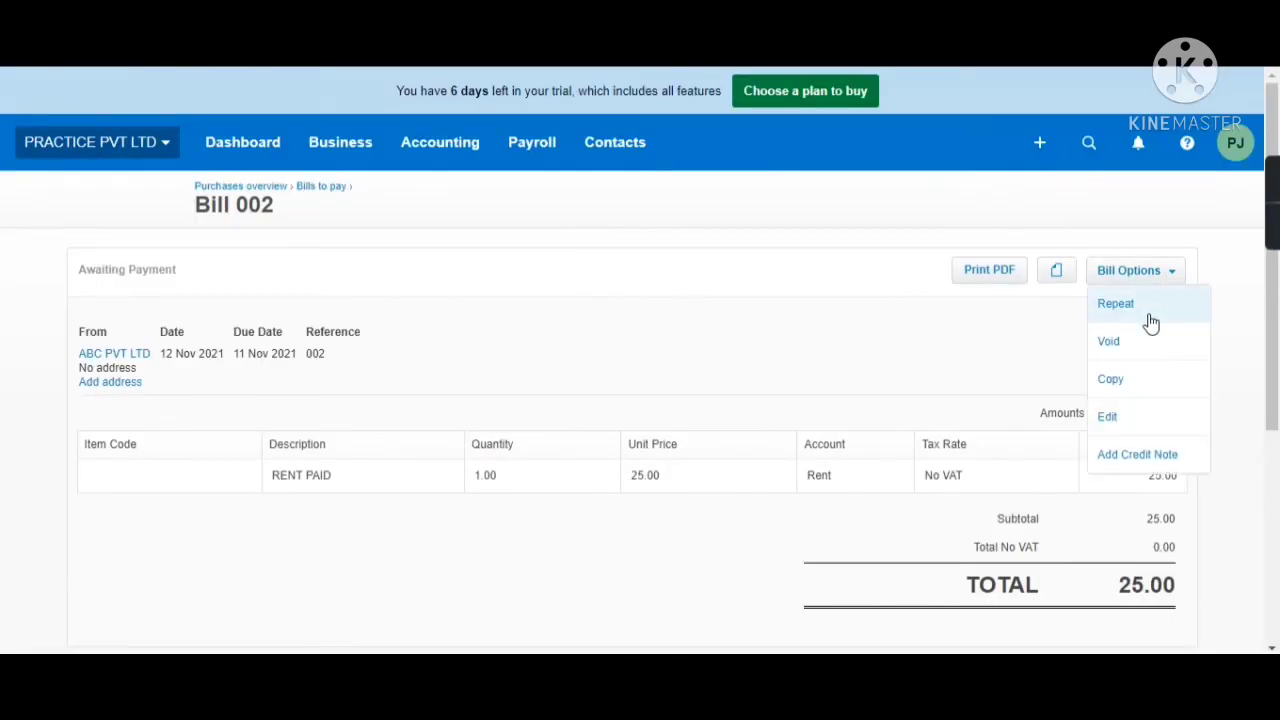
left_click(1108, 417)
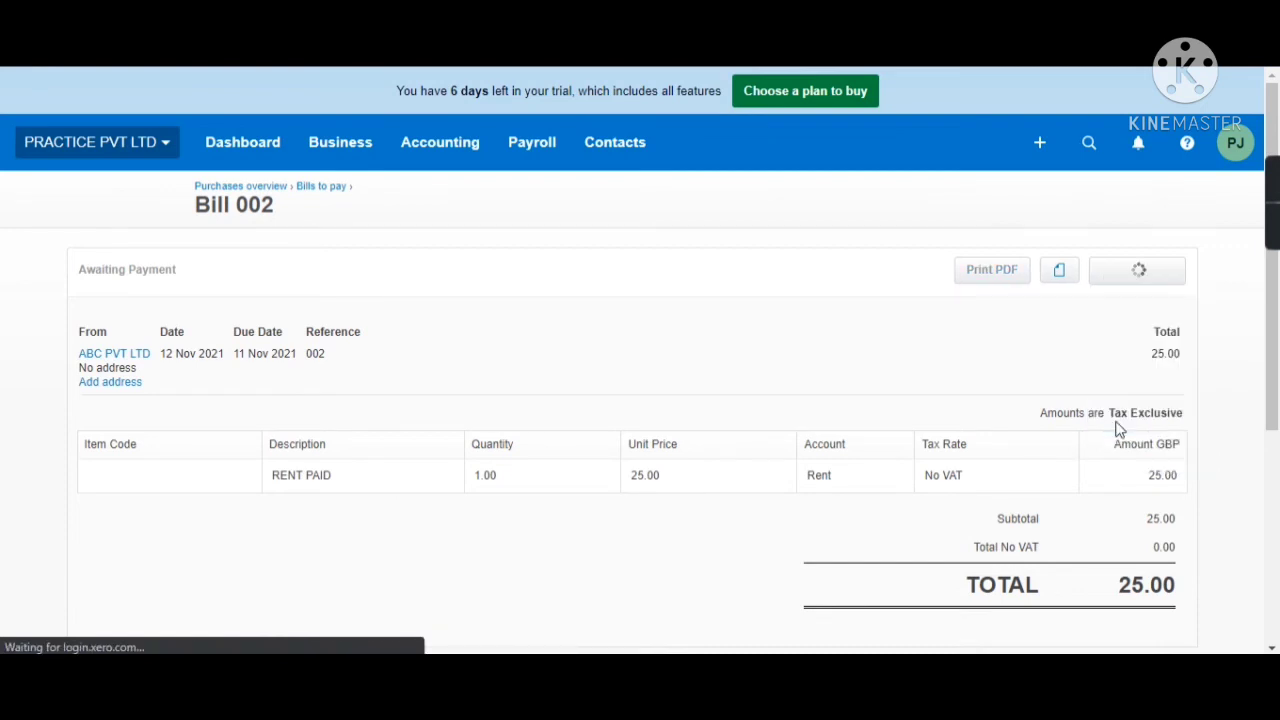
scroll(890, 417, "down", 2)
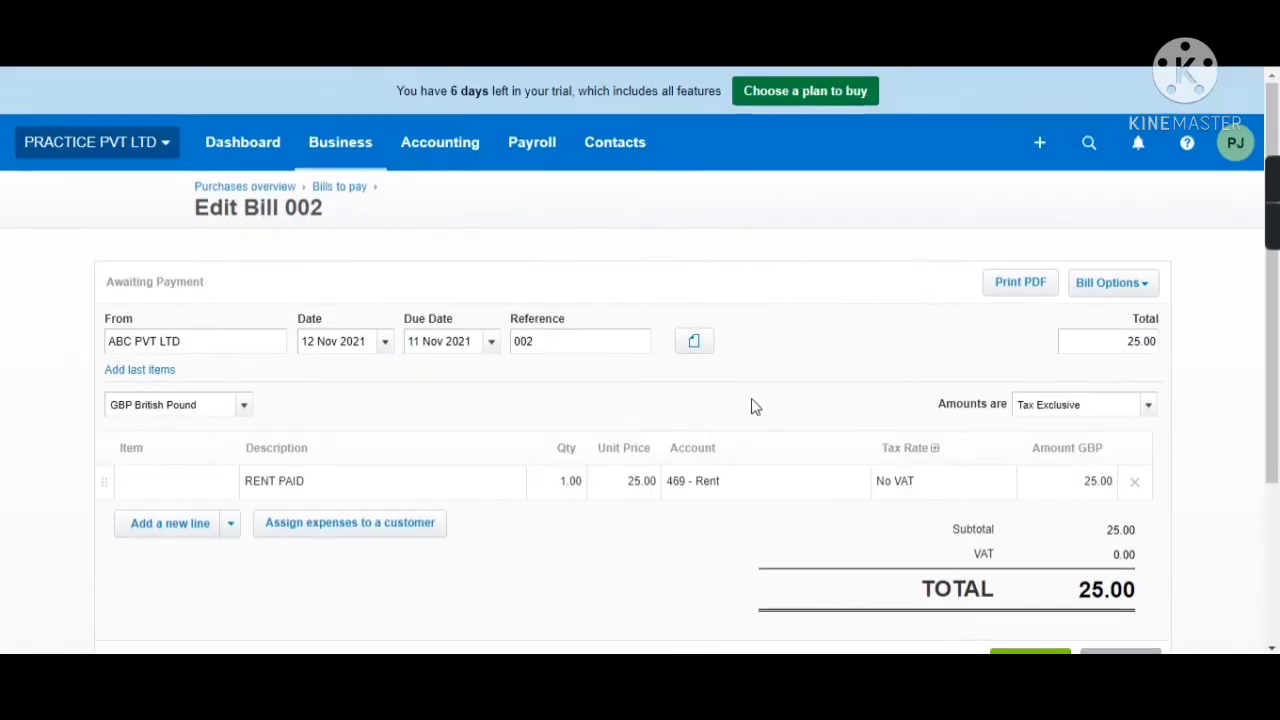
scroll(830, 440, "down", 2)
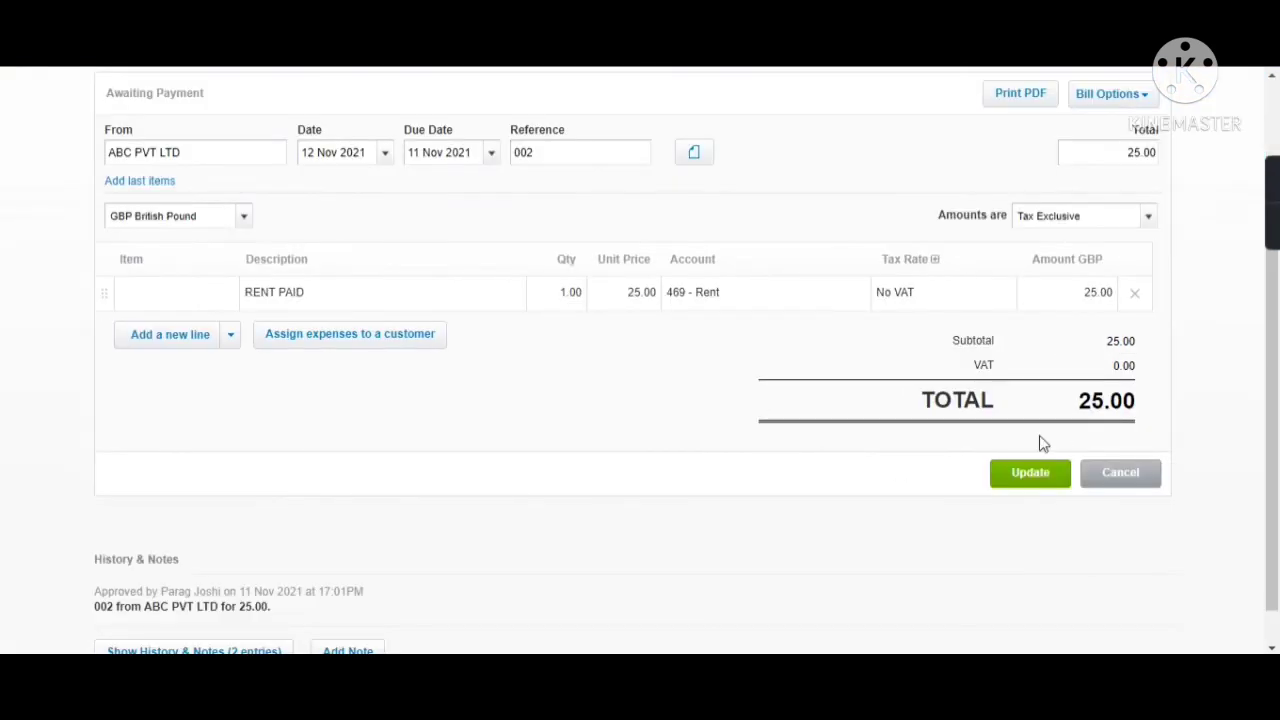
left_click(1030, 472)
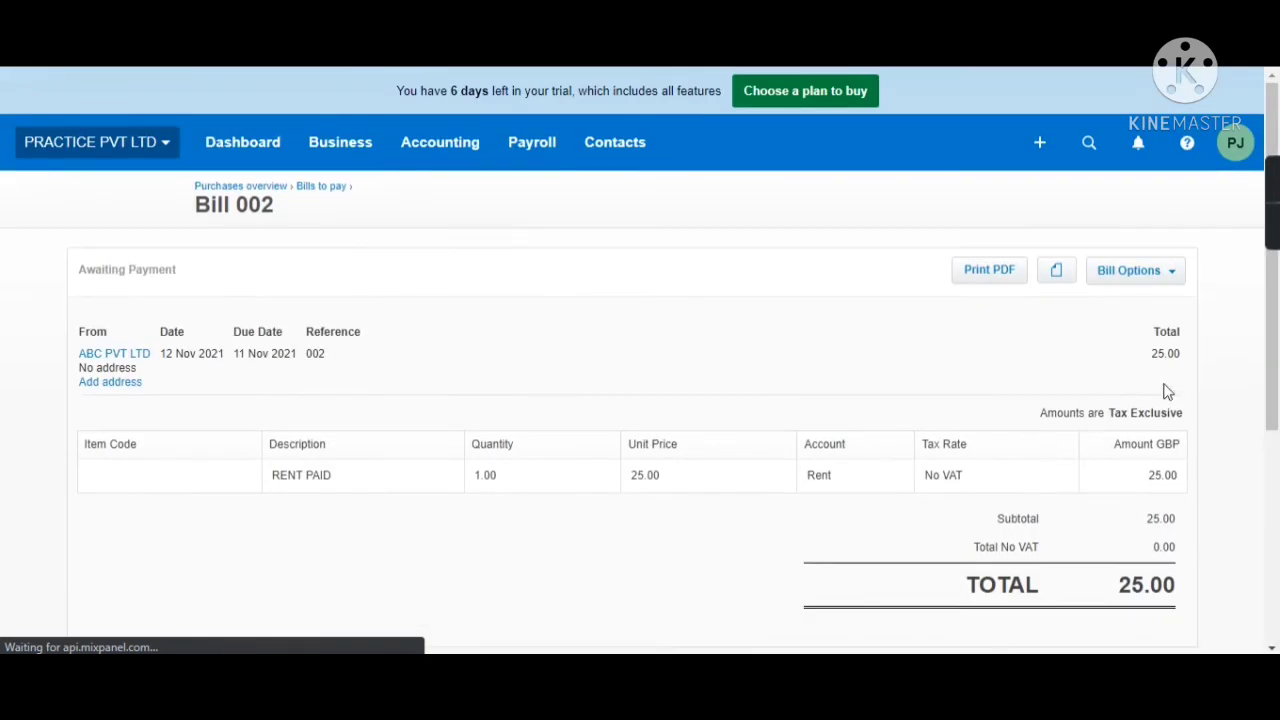
Step: Void bill 002, confirm the voiding, and show the bills awaiting payment
left_click(1176, 284)
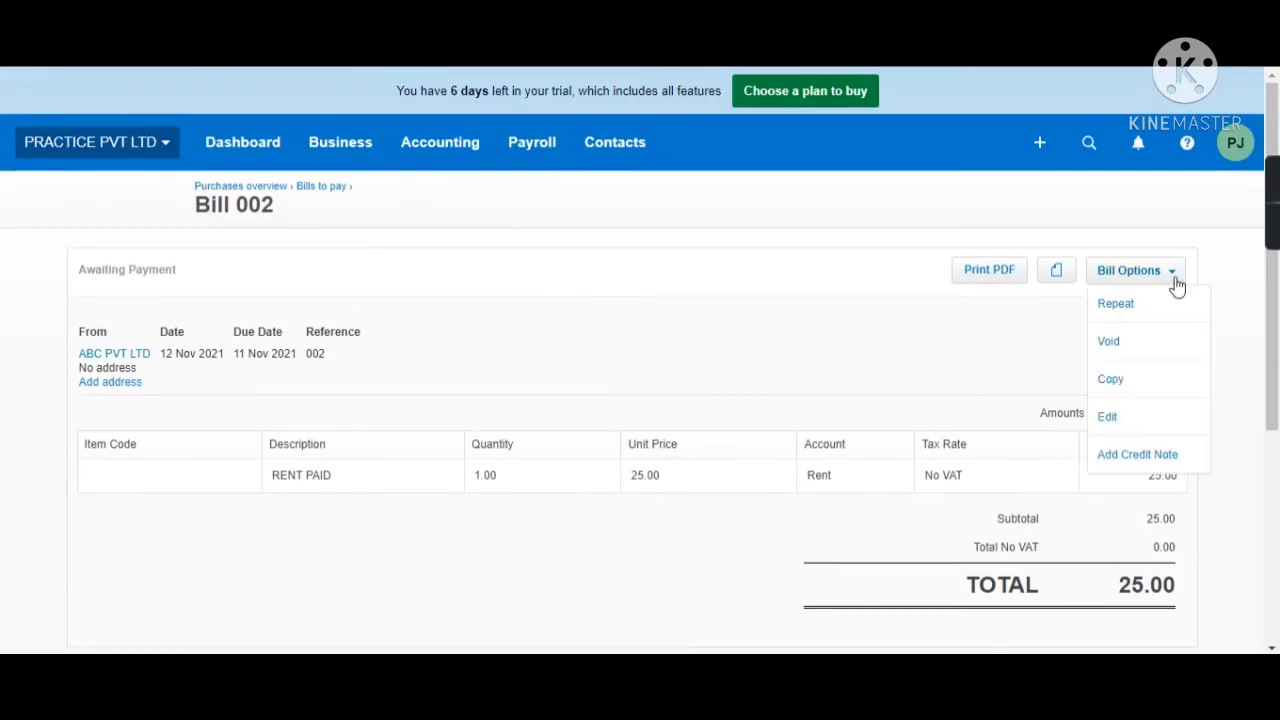
left_click(1117, 340)
left_click(652, 396)
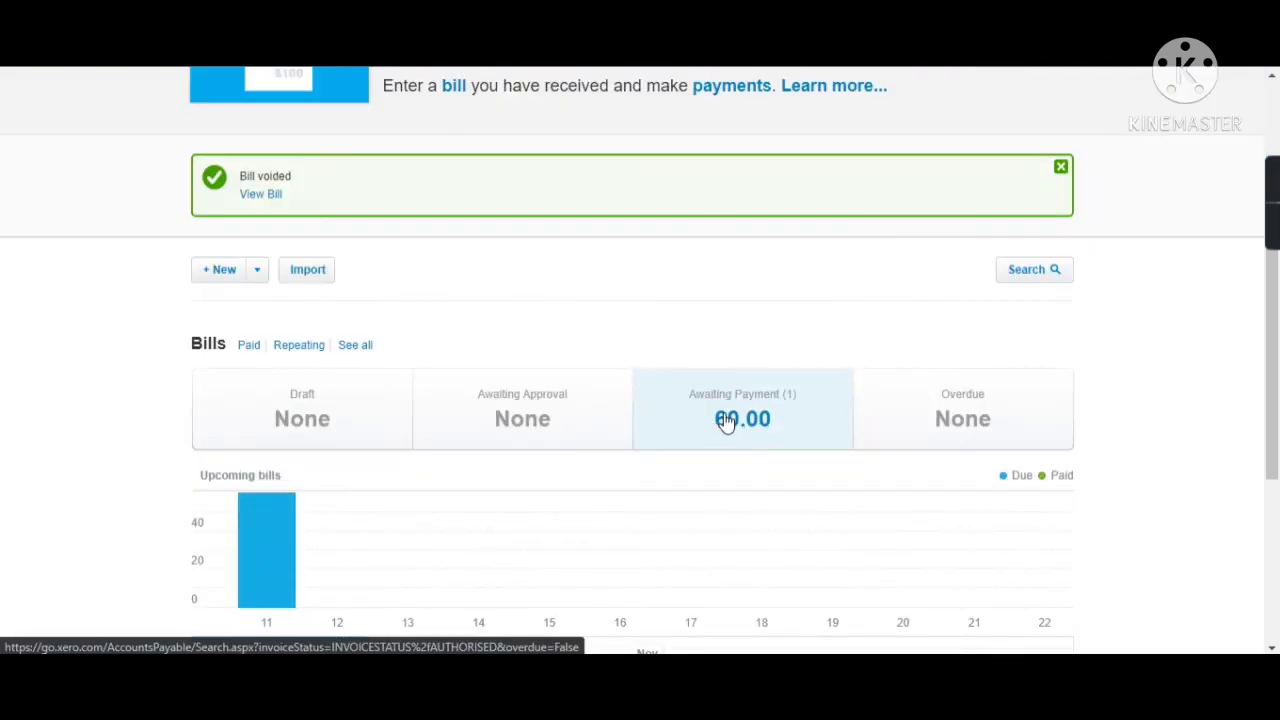
left_click(726, 421)
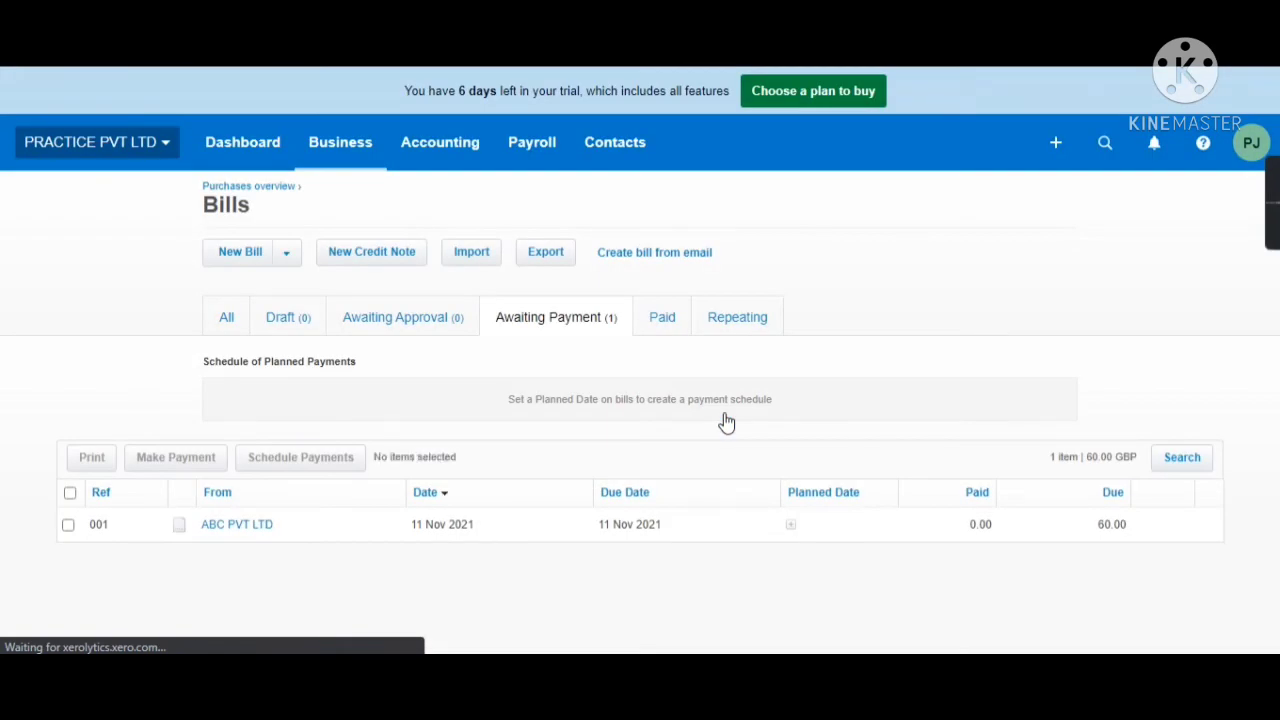